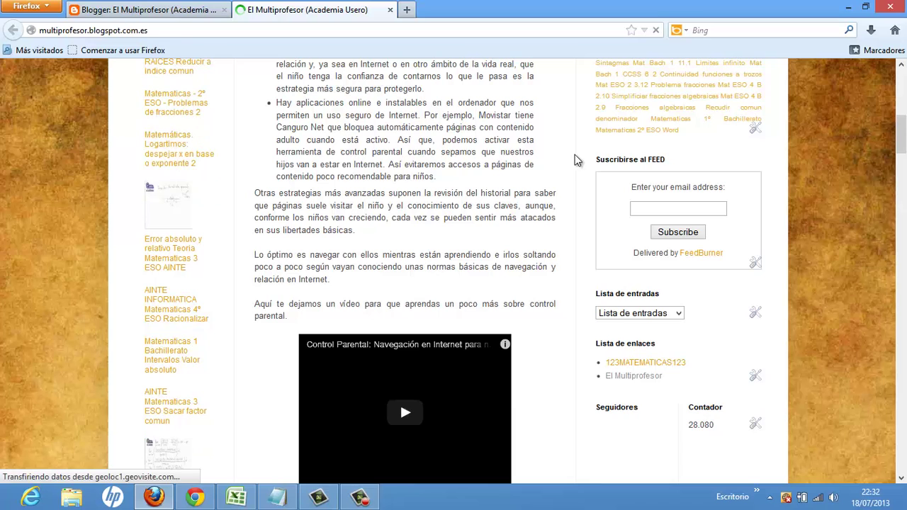
Look through the public El Multiprofesor blog page, from its header and sidebars down to the older entries.
scroll(581, 148, "up", 4)
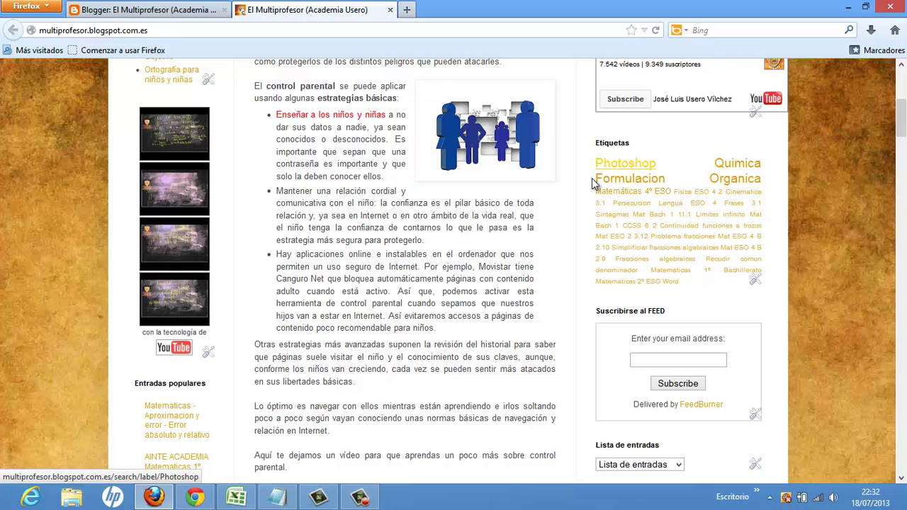
scroll(588, 193, "down", 2)
scroll(587, 195, "down", 6)
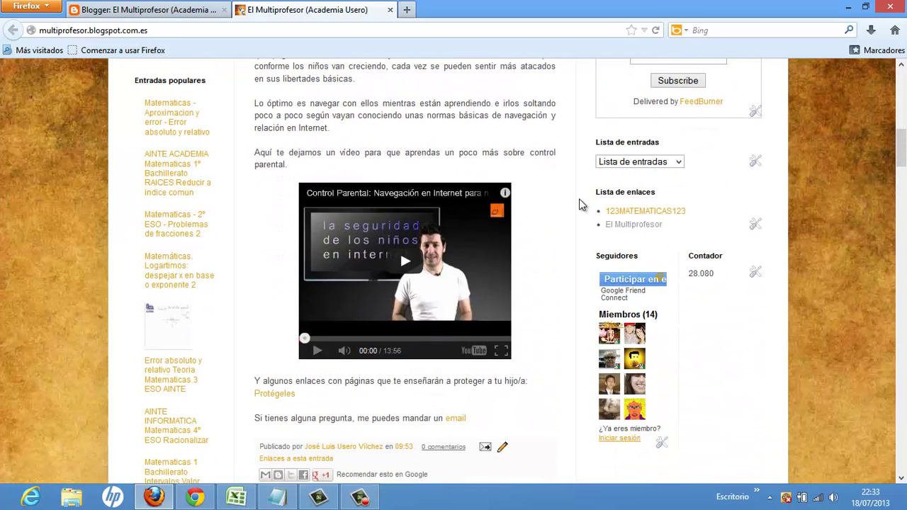
scroll(581, 202, "down", 10)
scroll(578, 203, "down", 4)
scroll(580, 204, "up", 20)
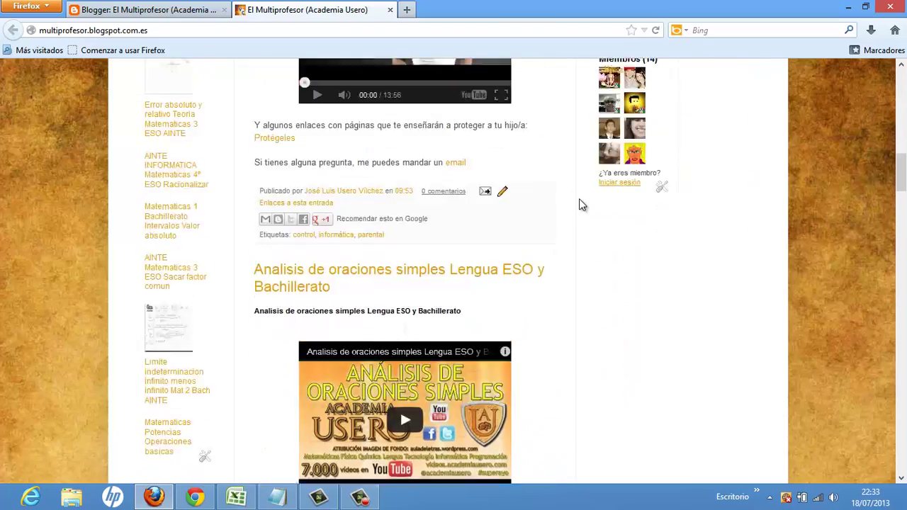
scroll(579, 198, "up", 10)
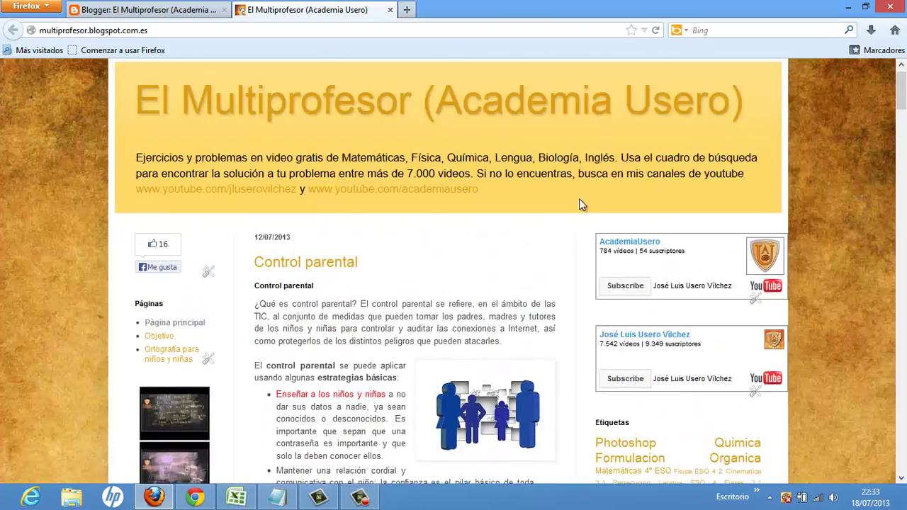
scroll(556, 202, "down", 2)
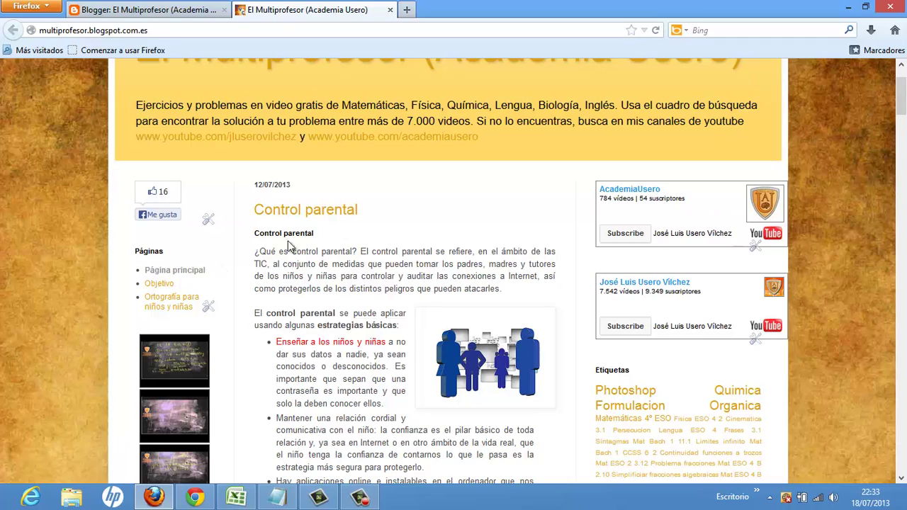
scroll(506, 135, "up", 2)
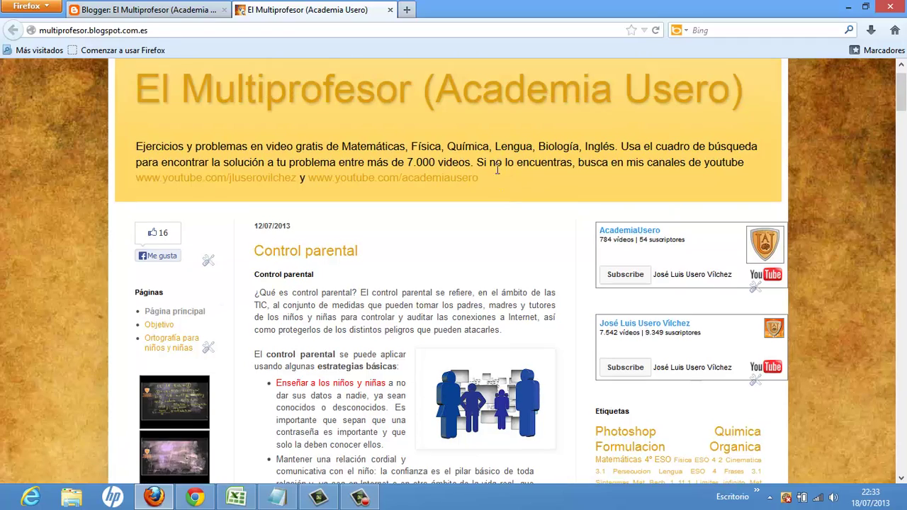
scroll(257, 299, "down", 8)
scroll(257, 298, "down", 15)
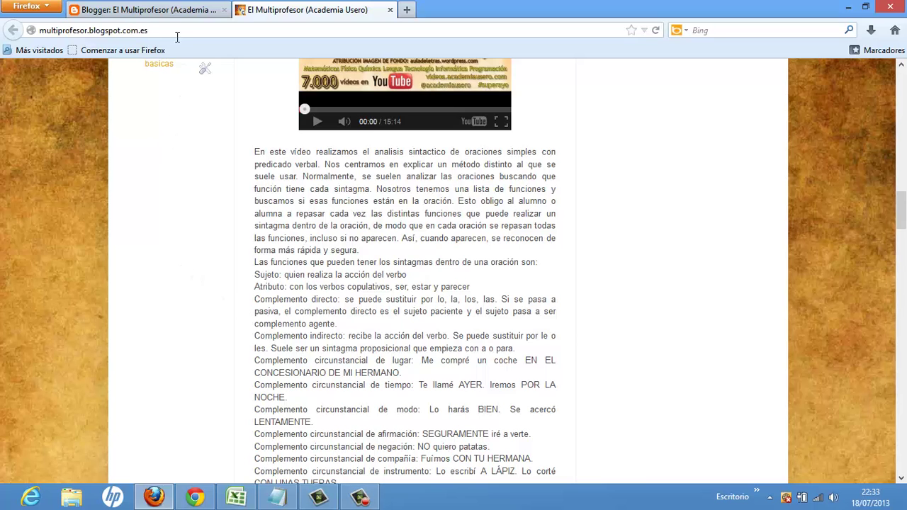
In the Blogger layout, add a video bar (Barra de vídeo) gadget in the empty section just beneath the blog header.
left_click(177, 13)
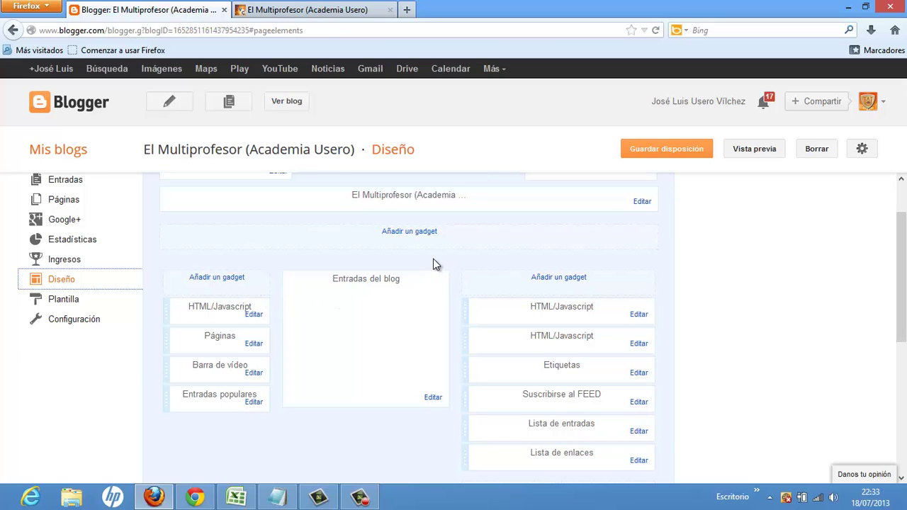
left_click(402, 232)
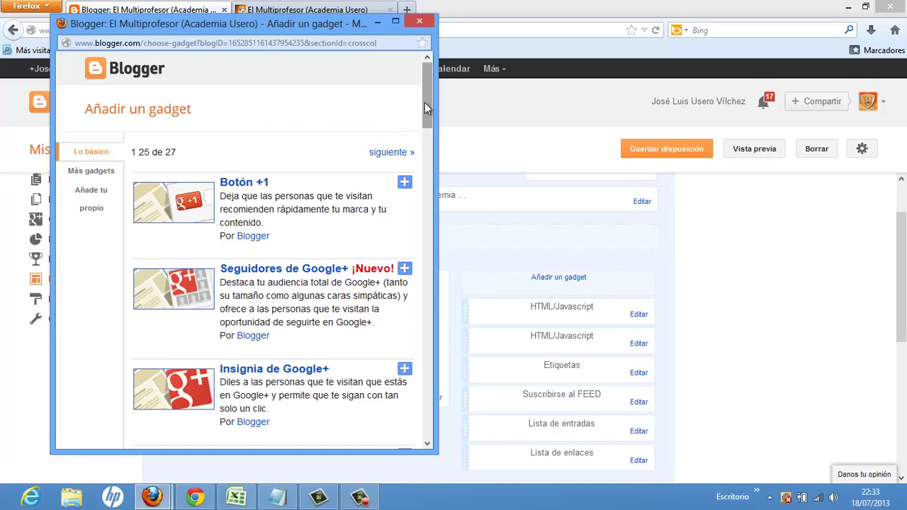
left_click_drag(425, 102, 419, 297)
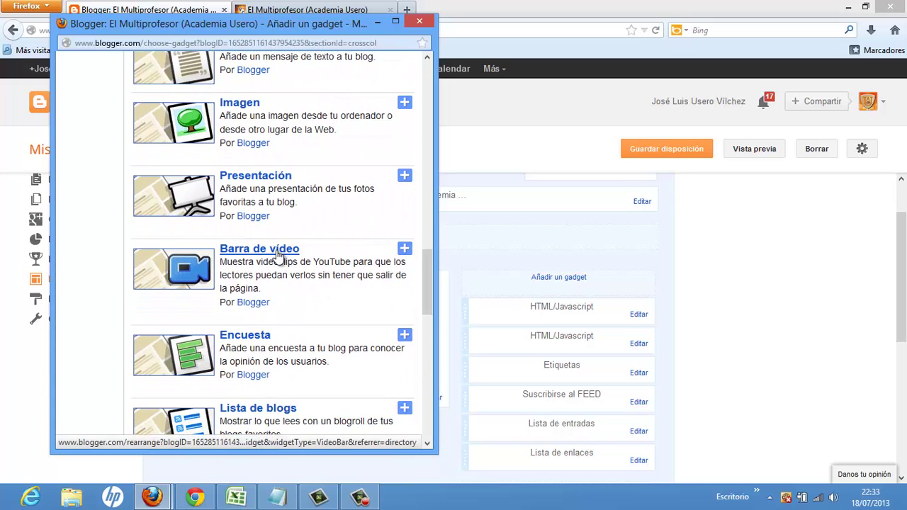
left_click(405, 250)
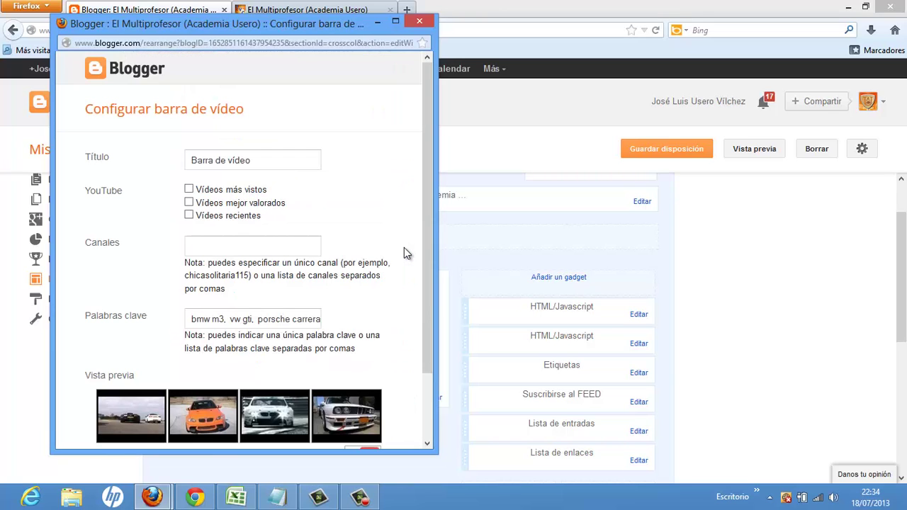
Set the video bar's channel to academiausero, clear its keywords, and save the gadget.
left_click_drag(286, 163, 183, 165)
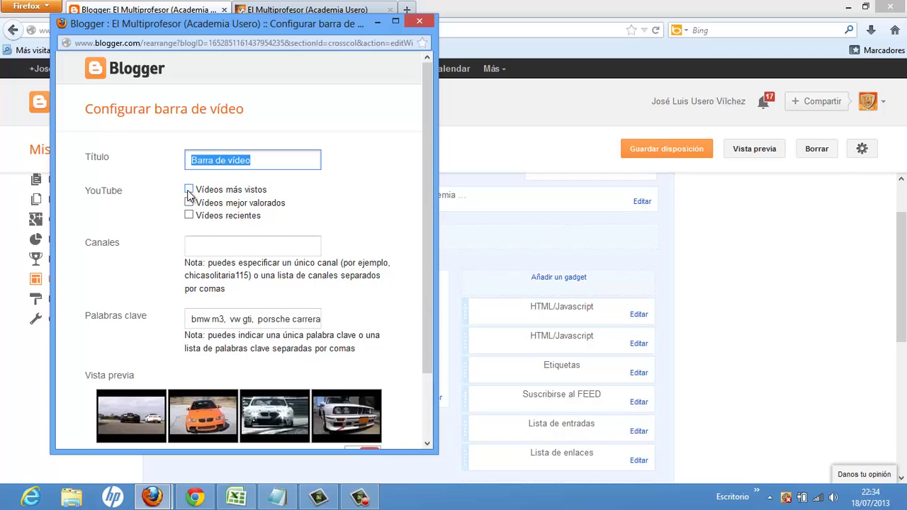
left_click(198, 245)
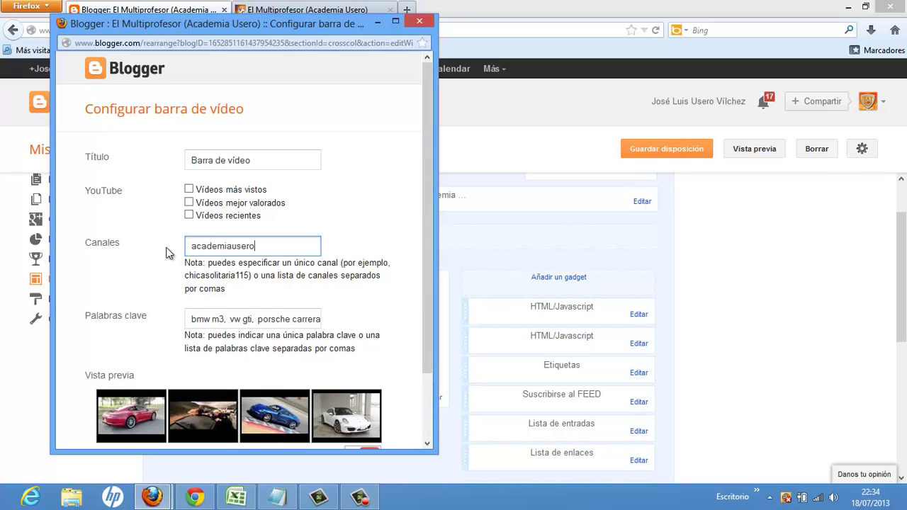
scroll(168, 253, "down", 2)
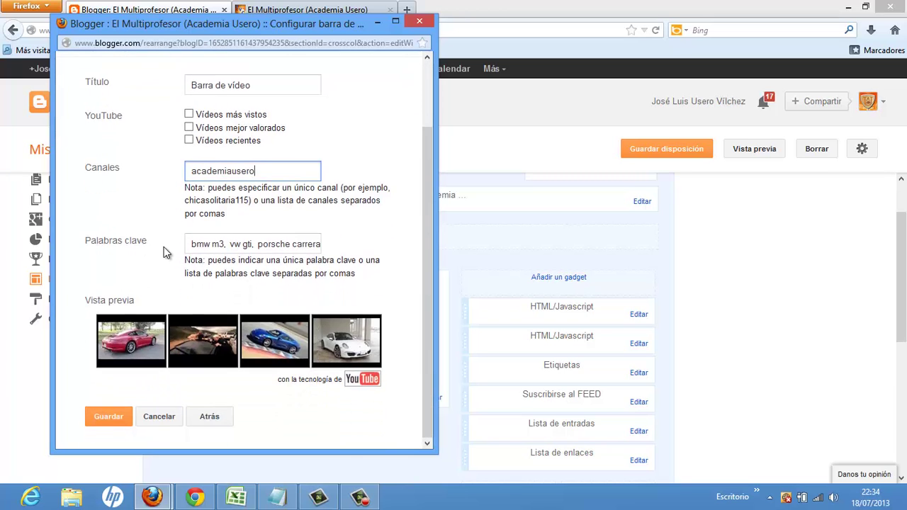
left_click_drag(187, 243, 468, 239)
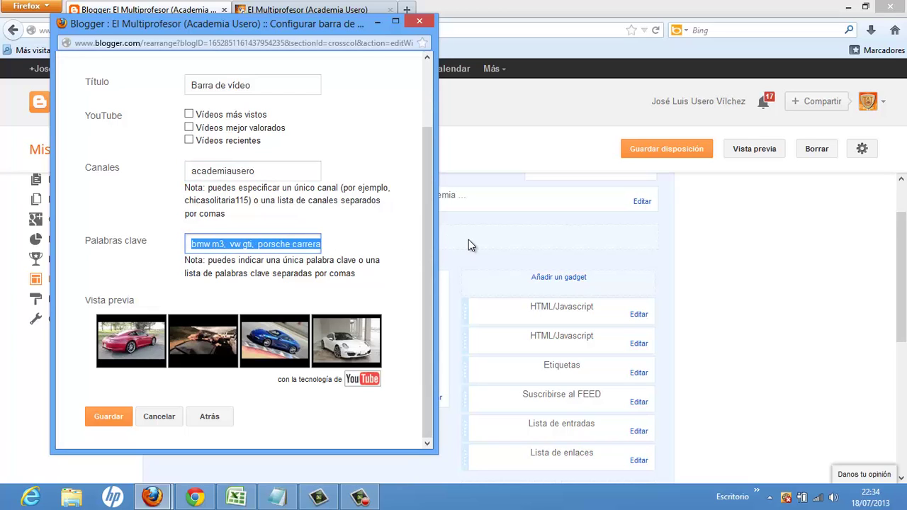
key("BackSpace")
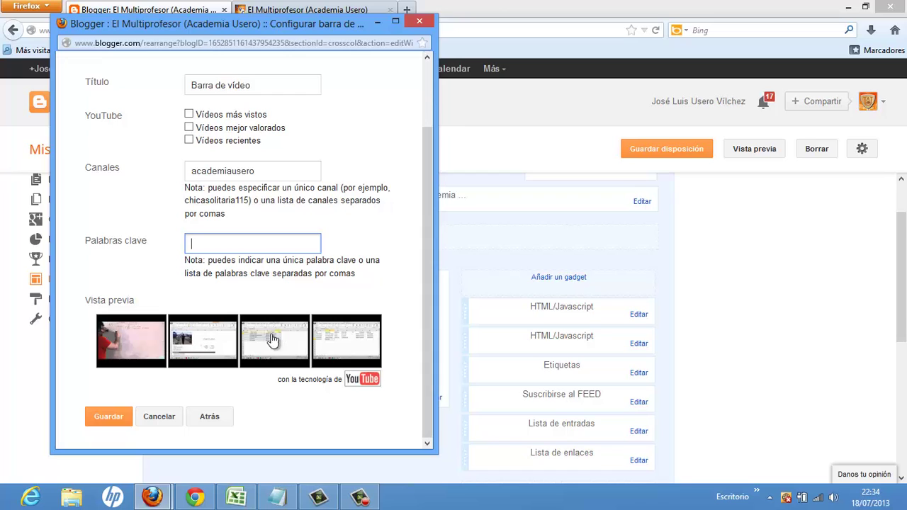
left_click(113, 405)
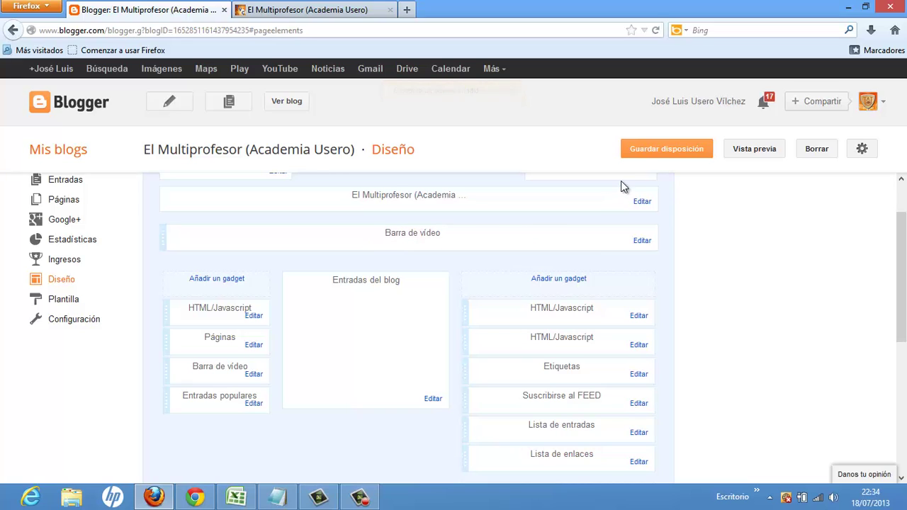
Save the blog's layout and reload the public blog page to check the new video bar.
left_click(644, 156)
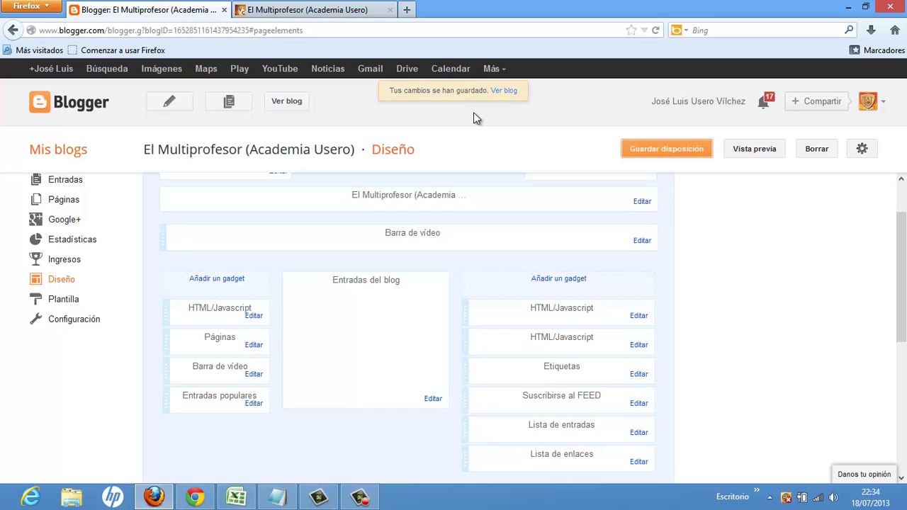
left_click(294, 12)
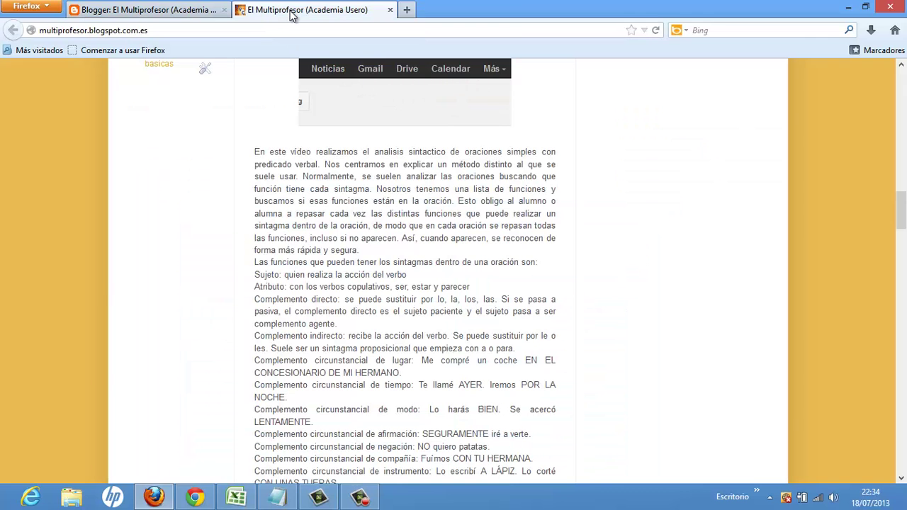
scroll(243, 177, "up", 20)
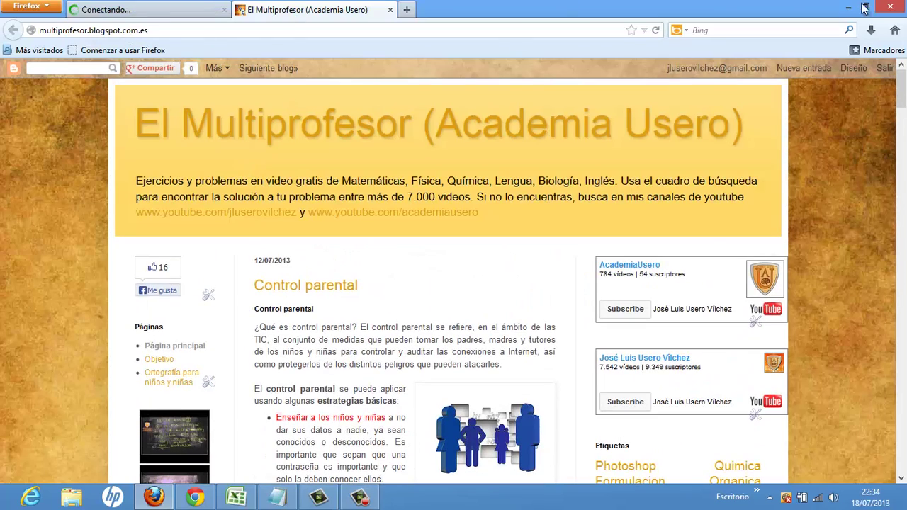
left_click(653, 32)
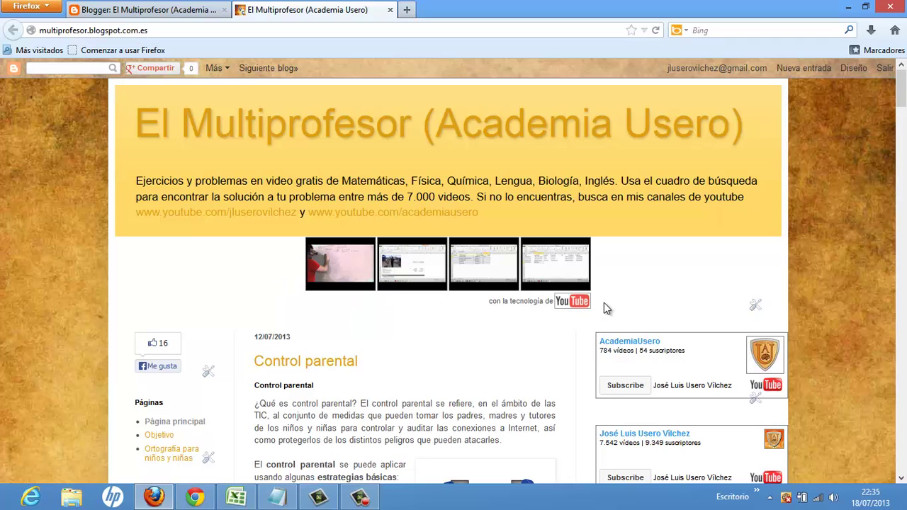
Edit the video bar beneath the blog header so it has no channel and uses the keyword eragon, and save it.
left_click(755, 308)
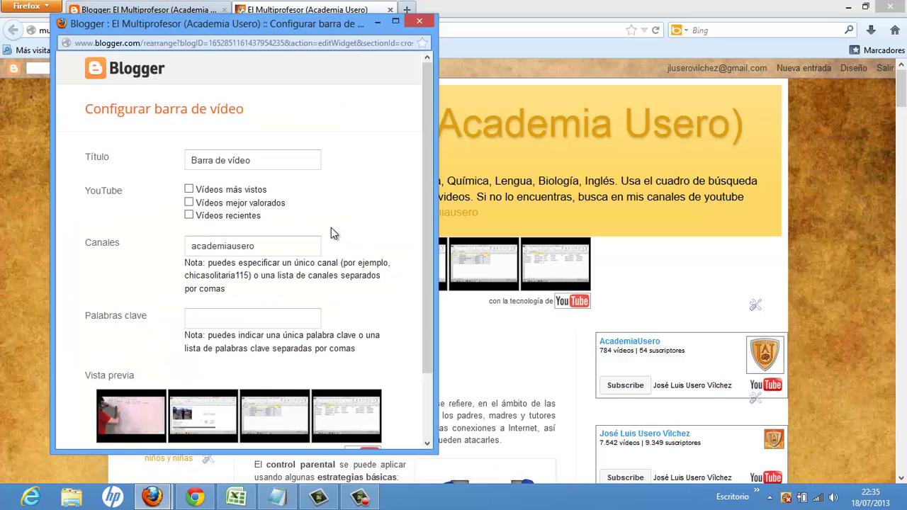
left_click_drag(283, 248, 131, 239)
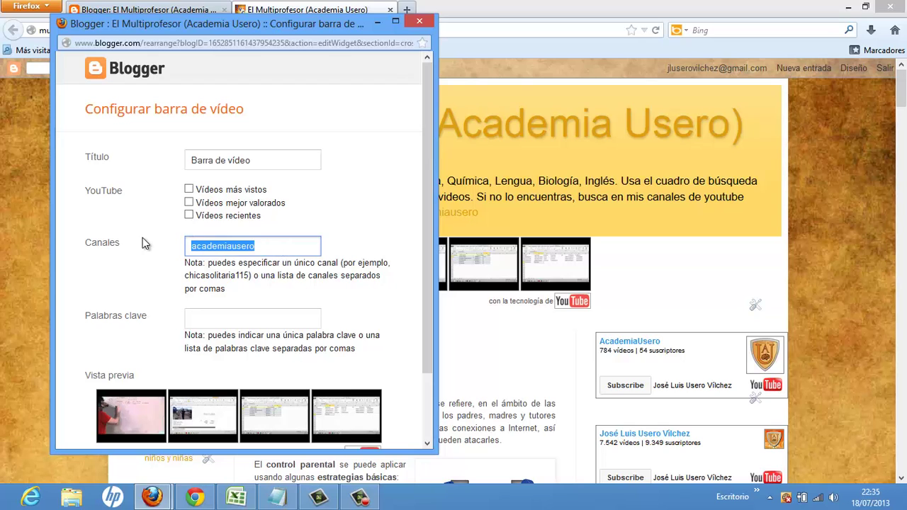
key("BackSpace")
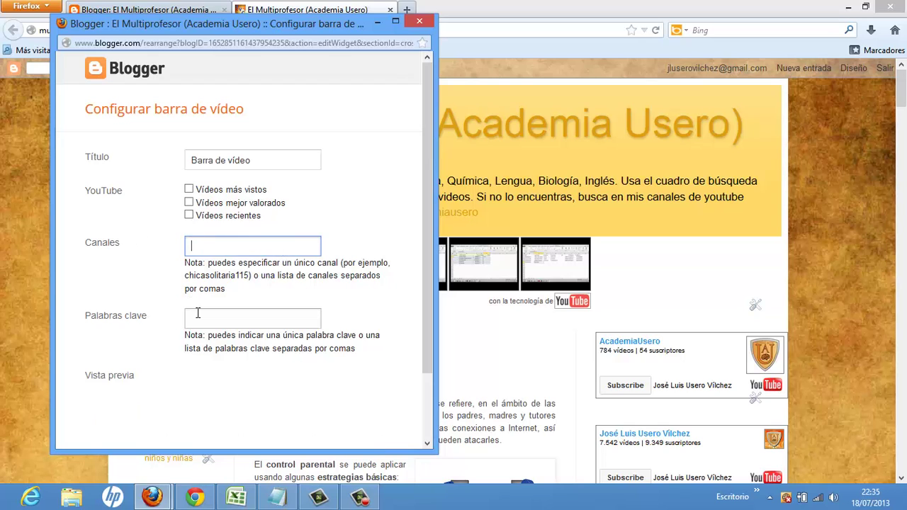
left_click(198, 312)
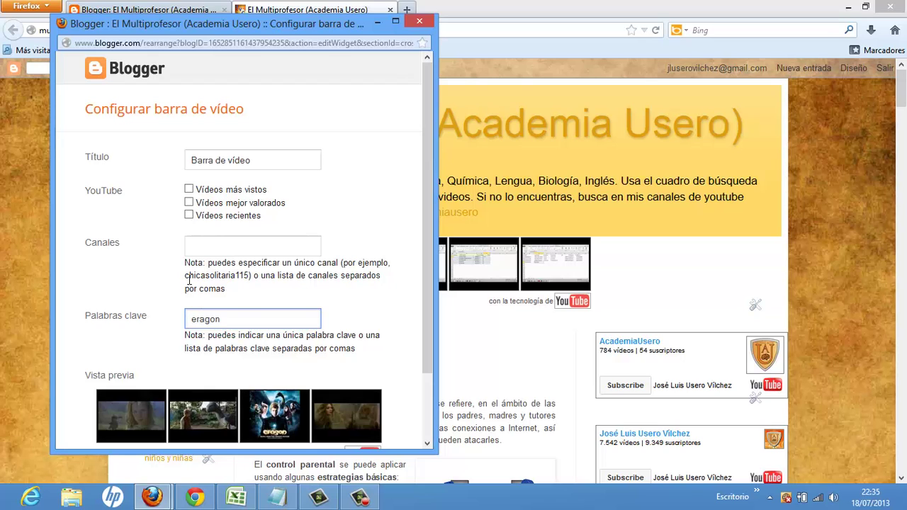
scroll(188, 279, "down", 2)
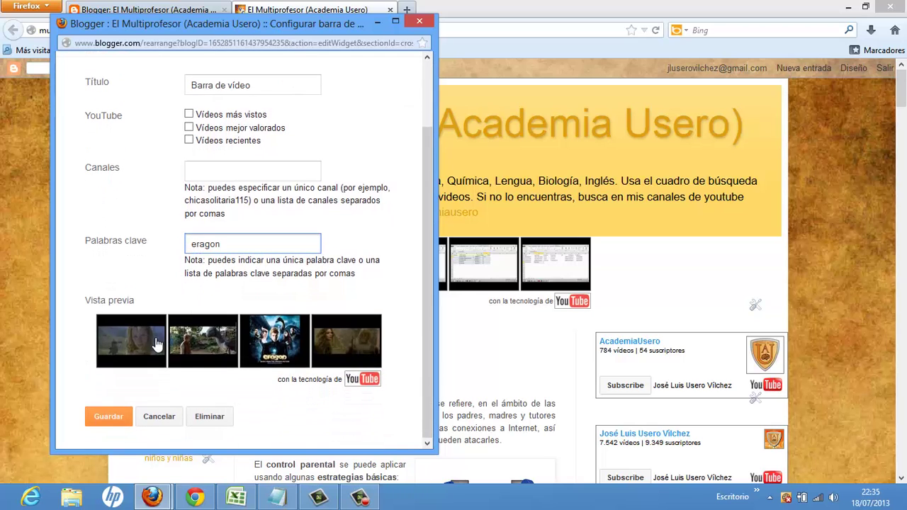
left_click(118, 421)
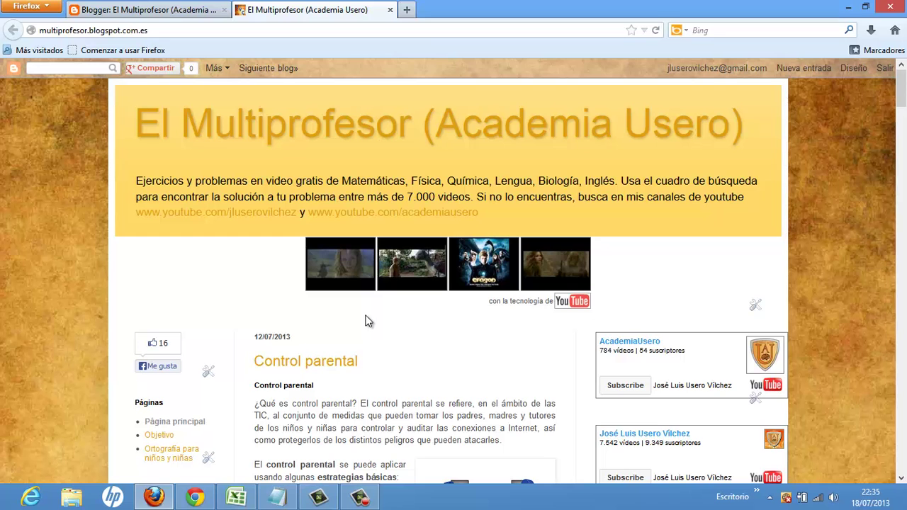
scroll(367, 321, "down", 3)
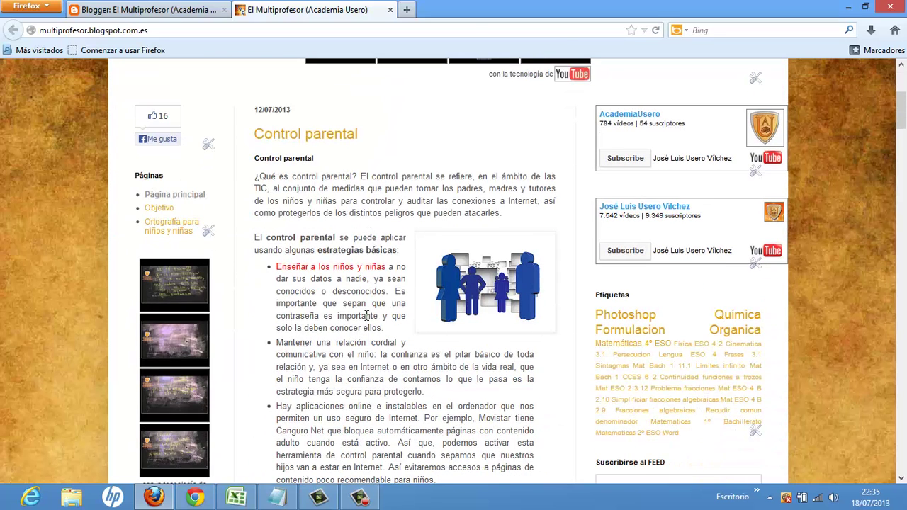
scroll(367, 317, "up", 3)
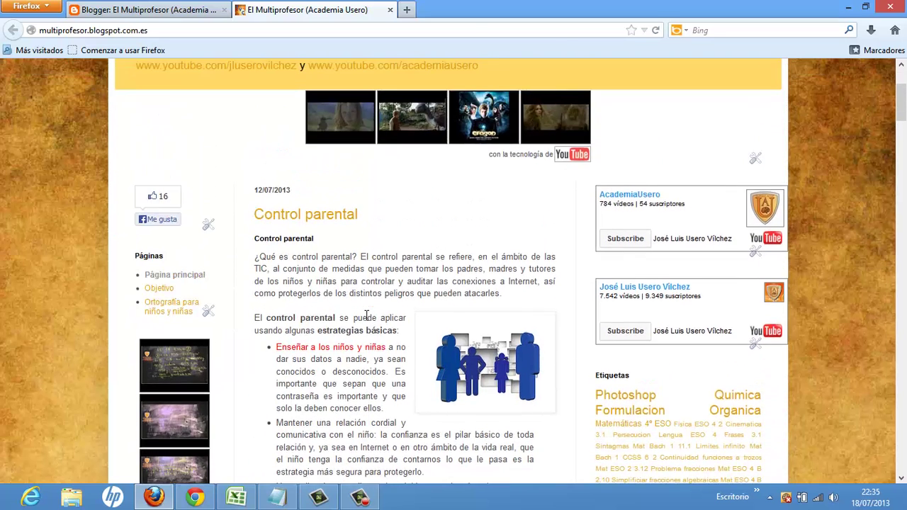
In the Blogger layout, choose the +1 button (Botón +1) as a new gadget for the section beside the blog posts that holds Etiquetas.
left_click(202, 9)
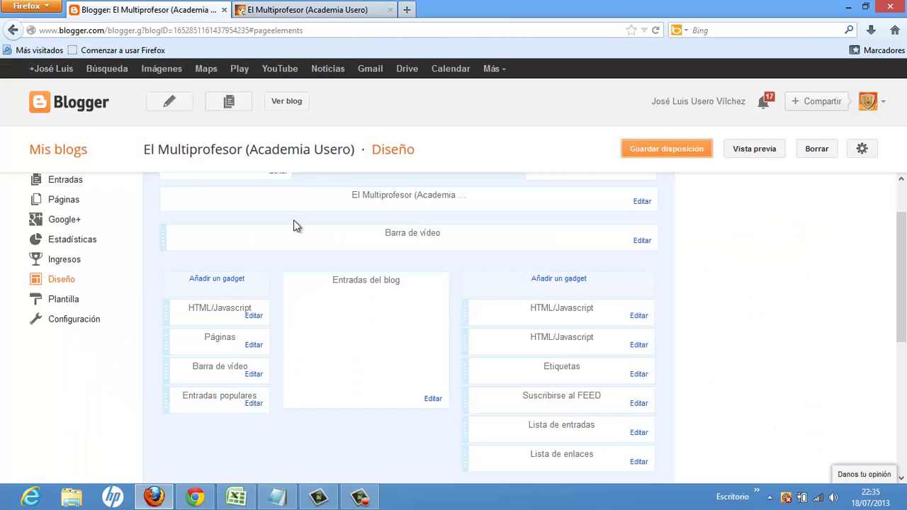
left_click(551, 280)
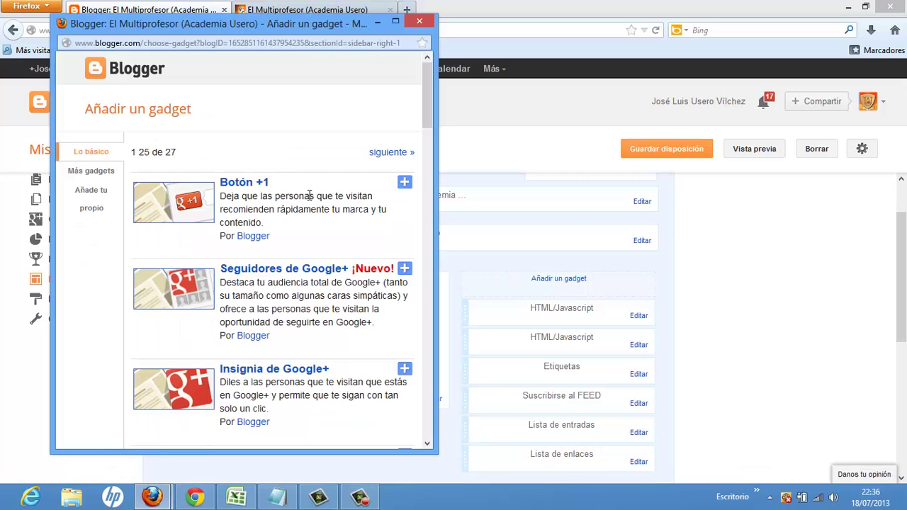
scroll(314, 199, "down", 1)
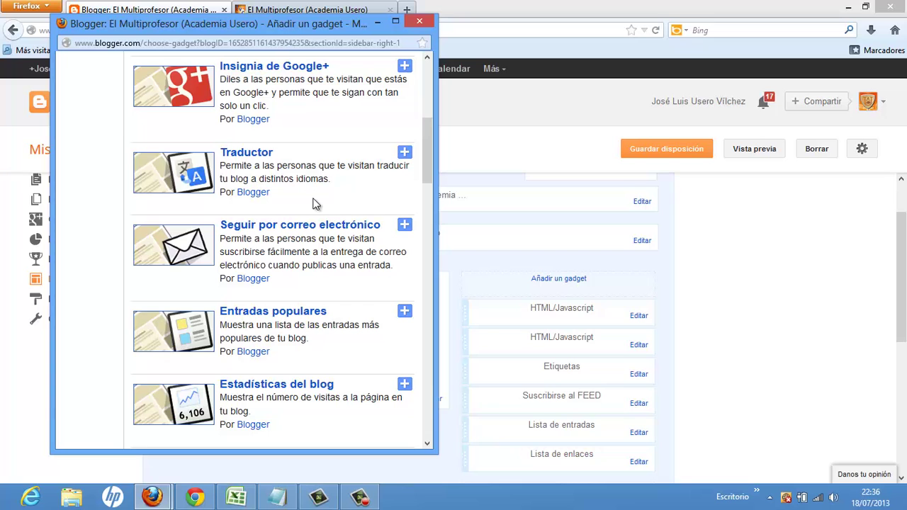
scroll(315, 204, "up", 8)
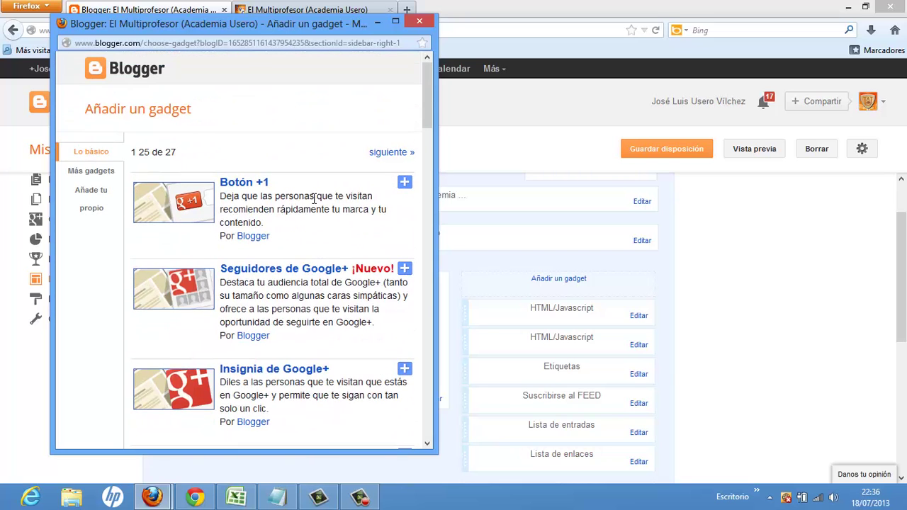
left_click(404, 183)
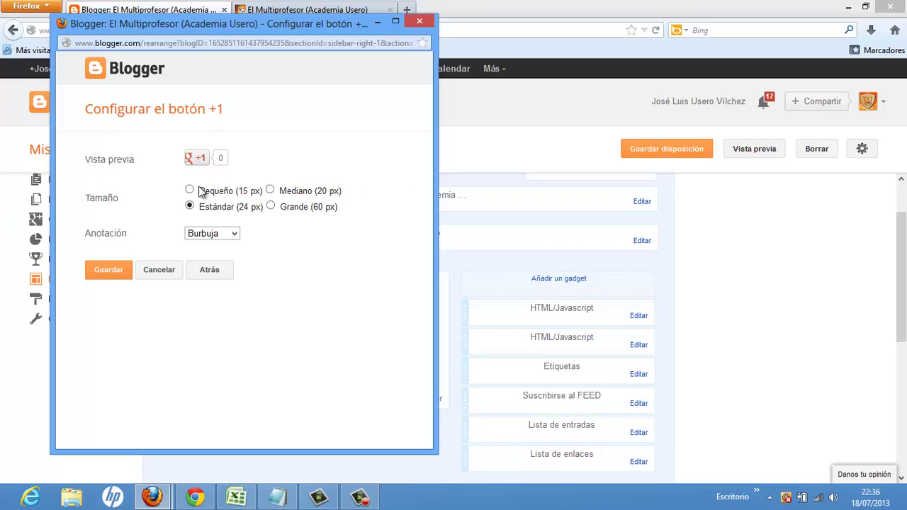
Try the Pequeño, Mediano and Grande sizes for the +1 button and return it to Estándar (24 px).
left_click(192, 192)
left_click(270, 186)
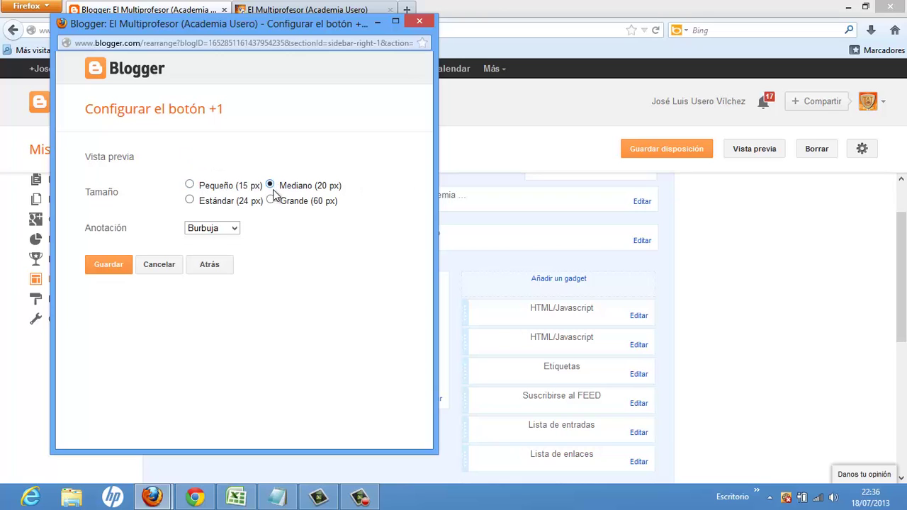
left_click(271, 201)
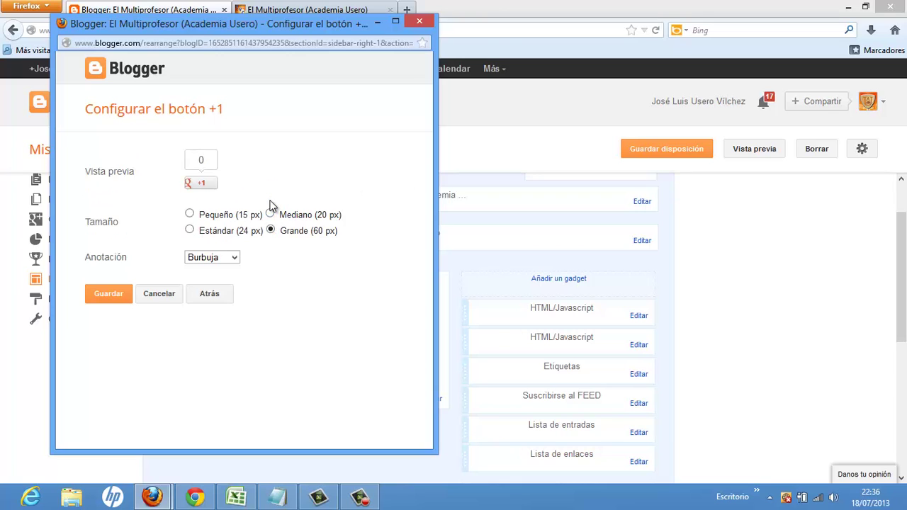
left_click(190, 229)
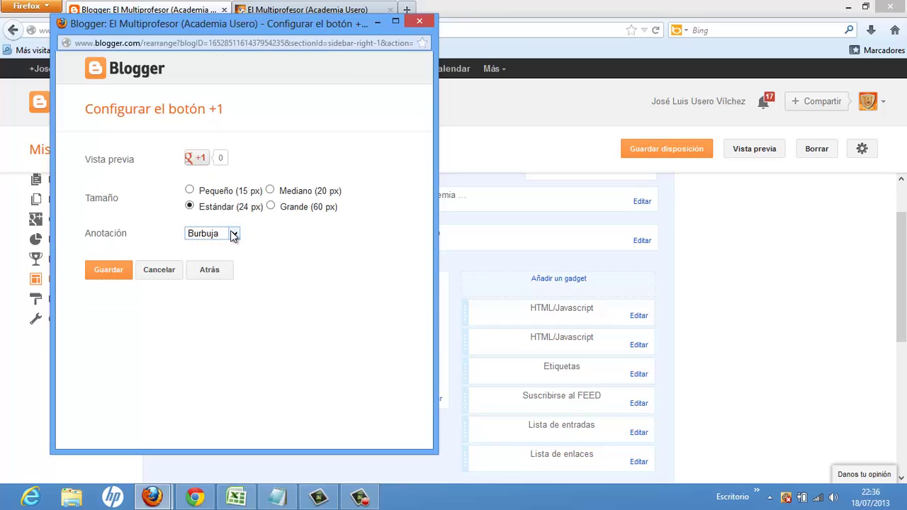
Try the Integrado and Ninguno annotations for the +1 button and return it to Burbuja.
left_click(234, 235)
left_click(229, 255)
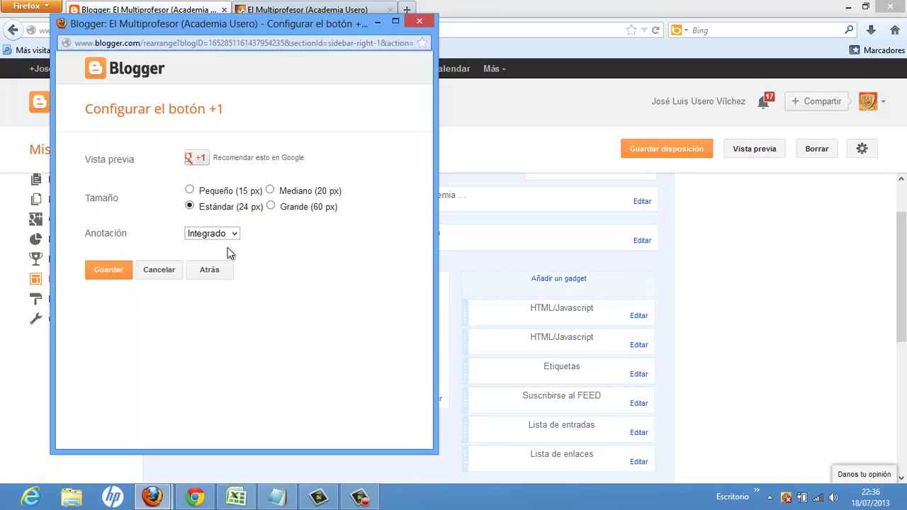
left_click(236, 239)
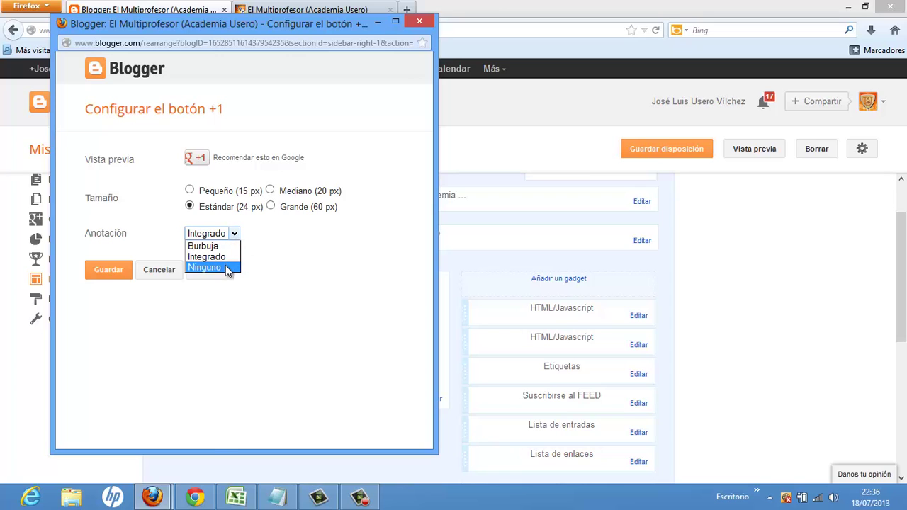
left_click(229, 265)
left_click(236, 235)
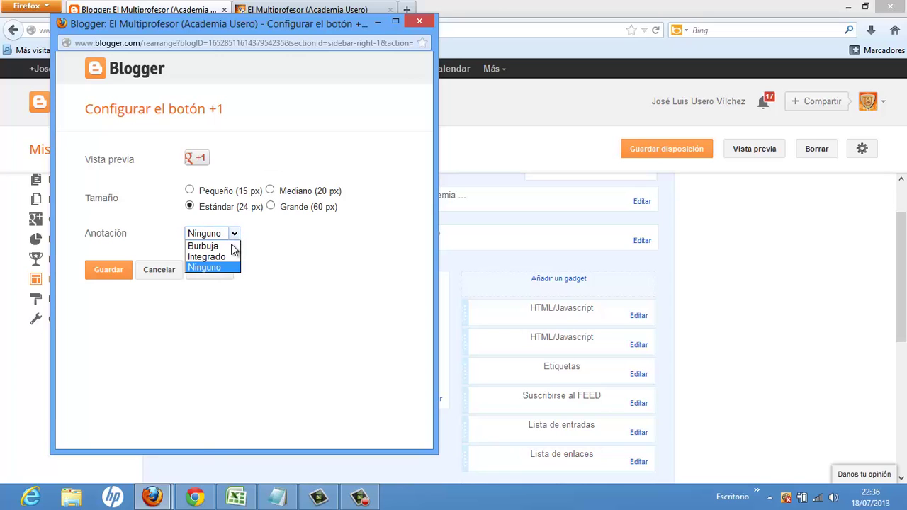
left_click(230, 244)
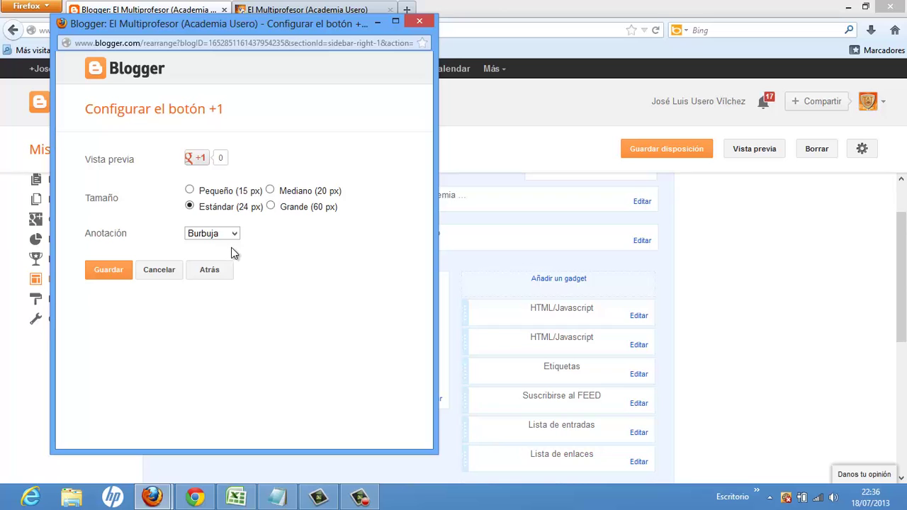
Save the +1 button gadget and reload the public blog page to check it.
left_click(119, 275)
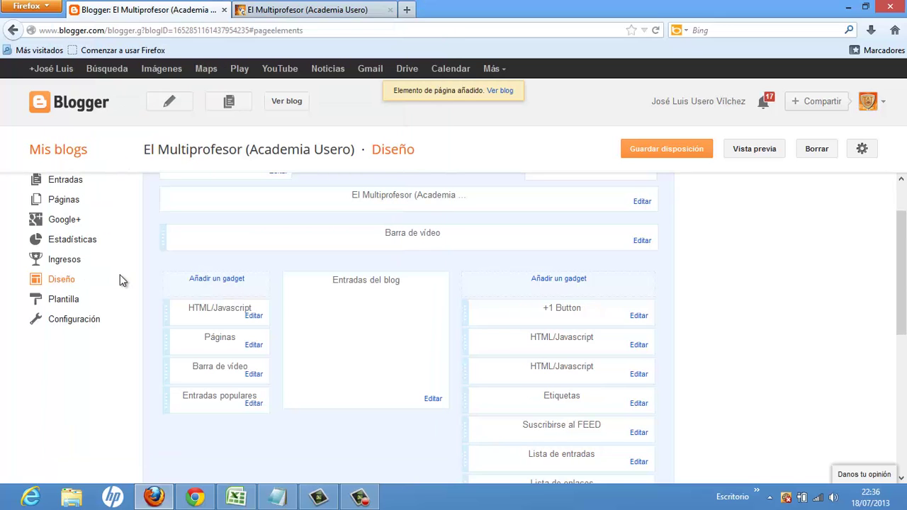
left_click(308, 13)
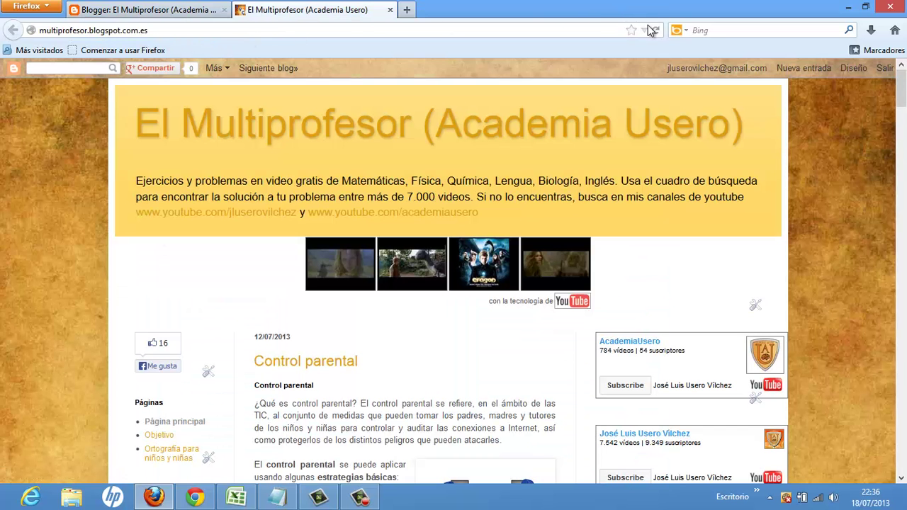
left_click(655, 30)
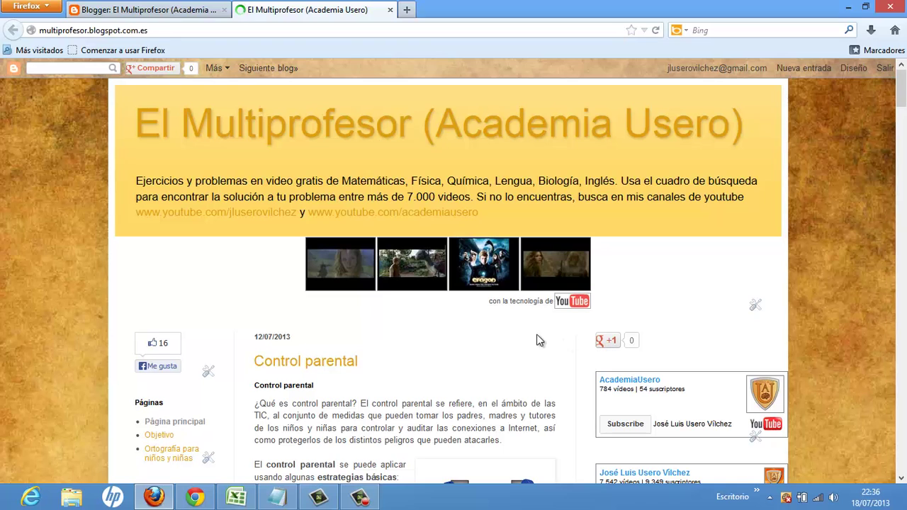
Add a translator (Traductor) gadget to the same sidebar as the +1 button and title it Traducir.
left_click(149, 9)
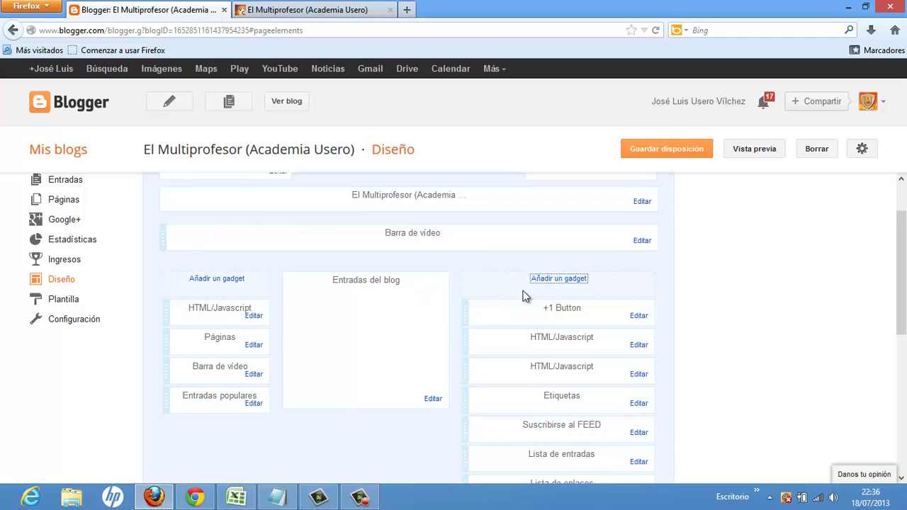
left_click(552, 280)
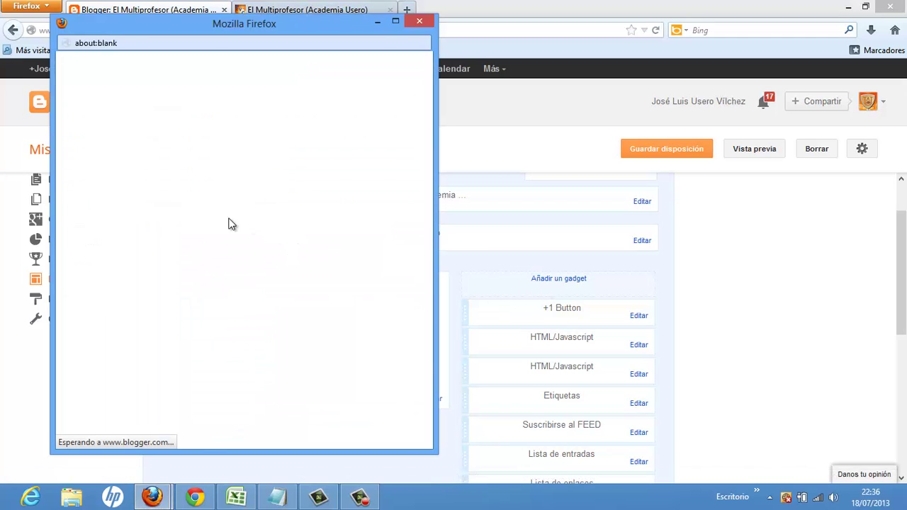
scroll(227, 234, "down", 9)
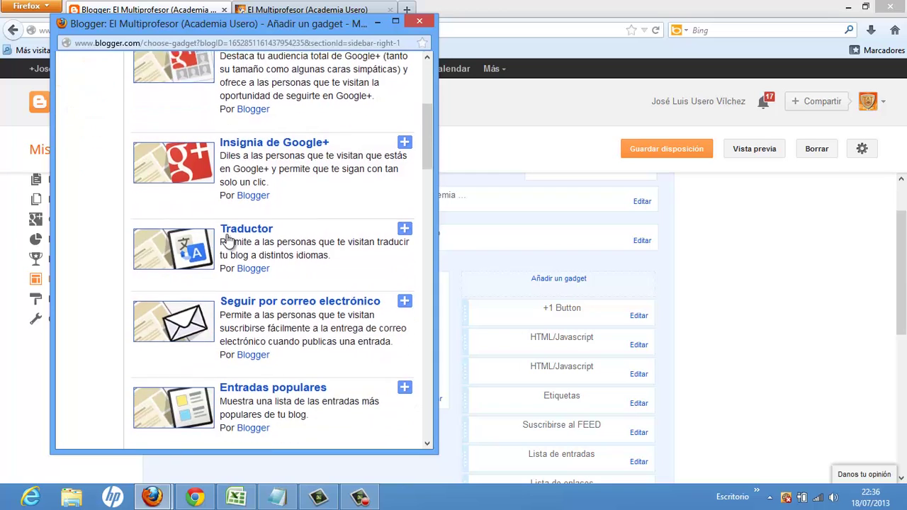
scroll(245, 248, "up", 3)
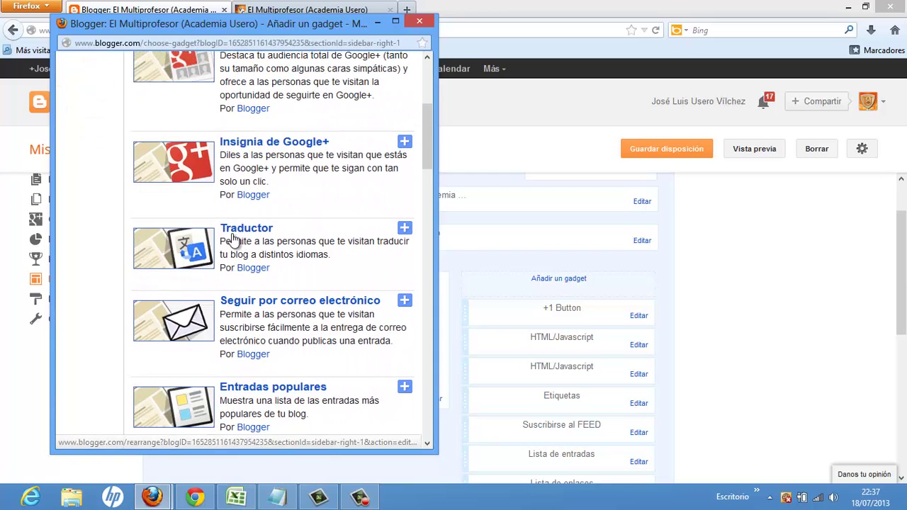
left_click(405, 230)
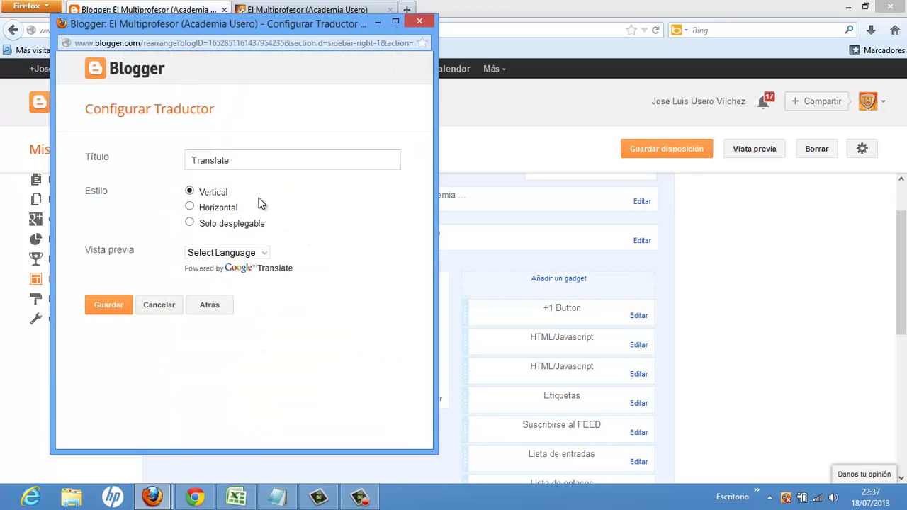
left_click_drag(251, 162, 163, 171)
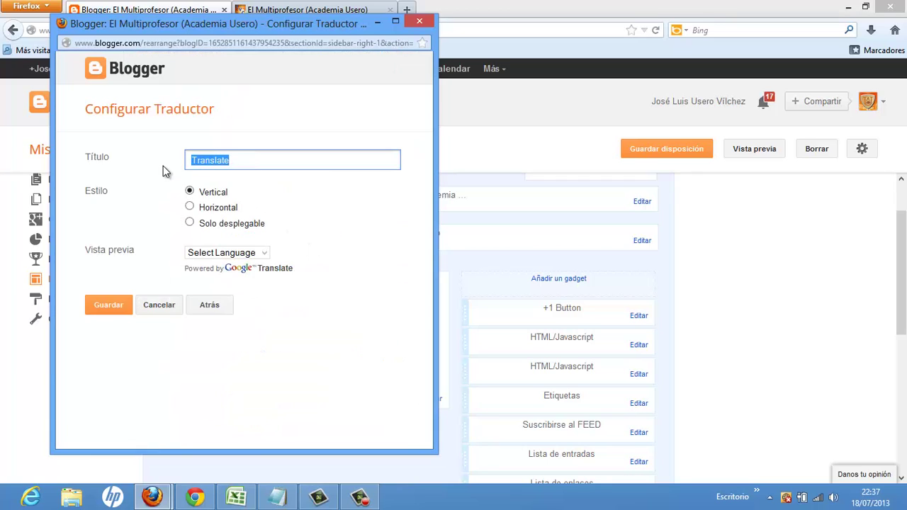
type("GT")
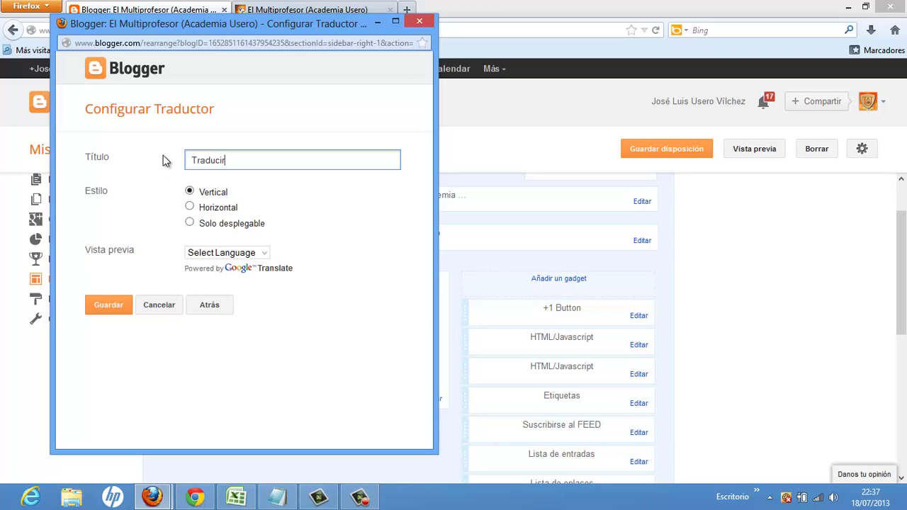
Try the Horizontal and Solo desplegable styles for the translator gadget and return it to Vertical.
left_click(190, 209)
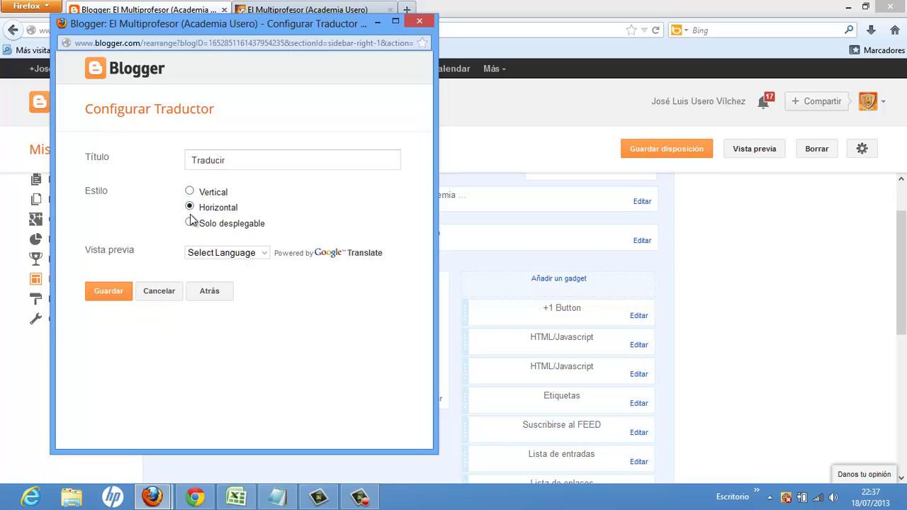
left_click(190, 226)
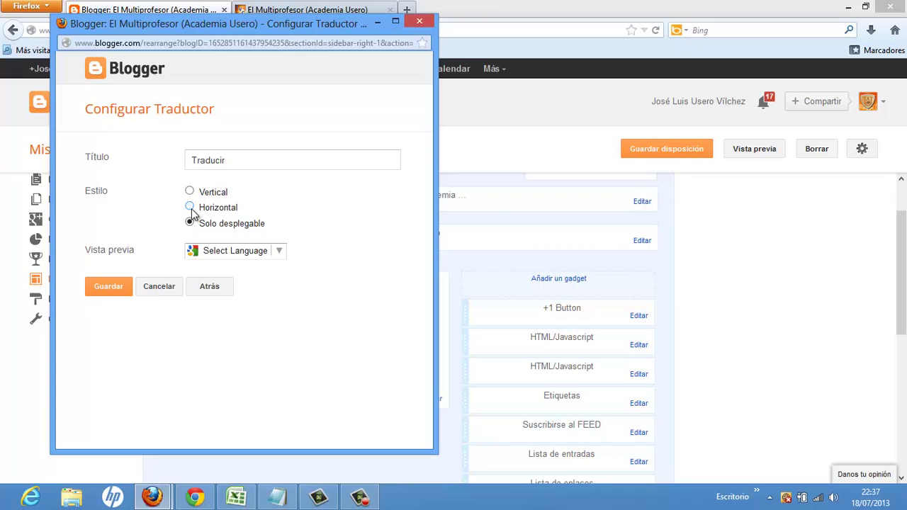
left_click(190, 192)
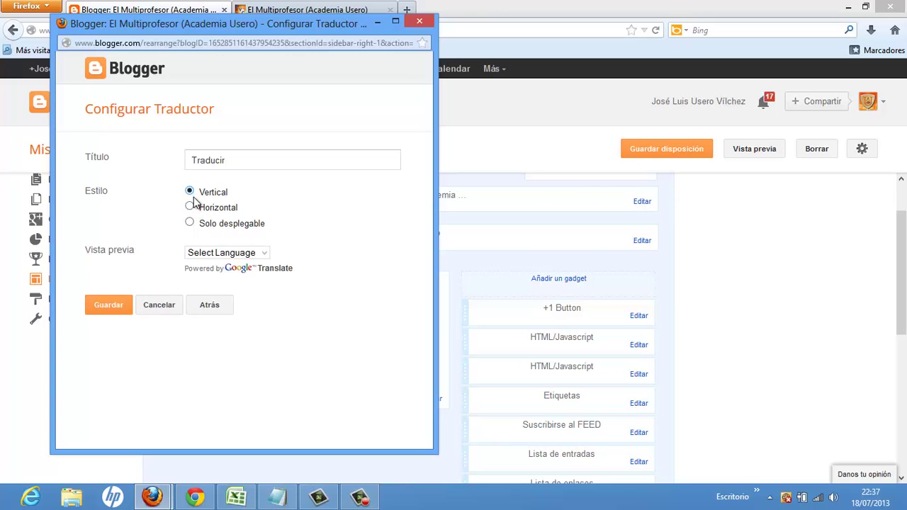
left_click(192, 208)
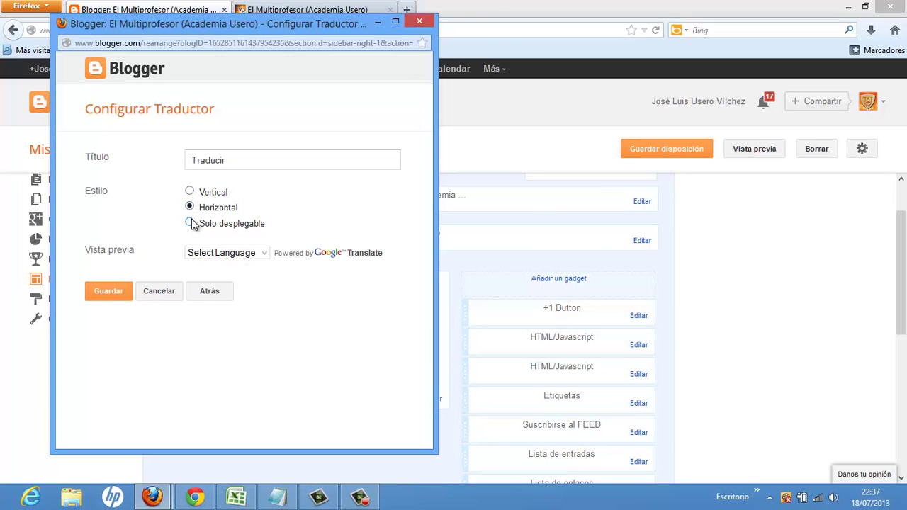
left_click(190, 224)
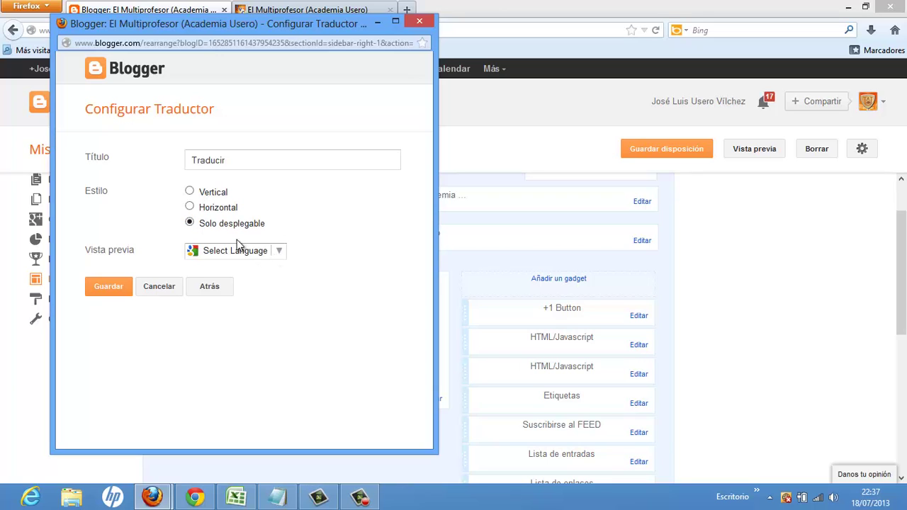
left_click(190, 192)
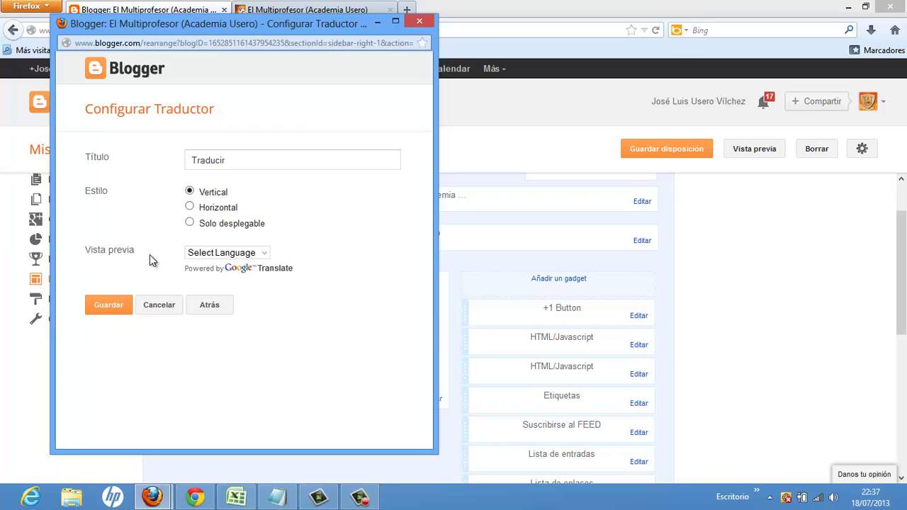
Save the translator gadget and the blog layout, and reload the public blog page to check the result.
left_click(110, 304)
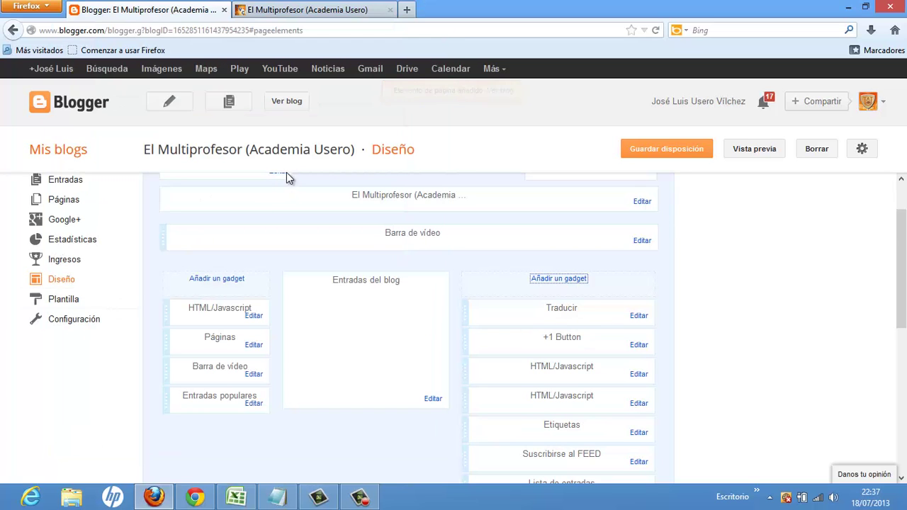
left_click(627, 150)
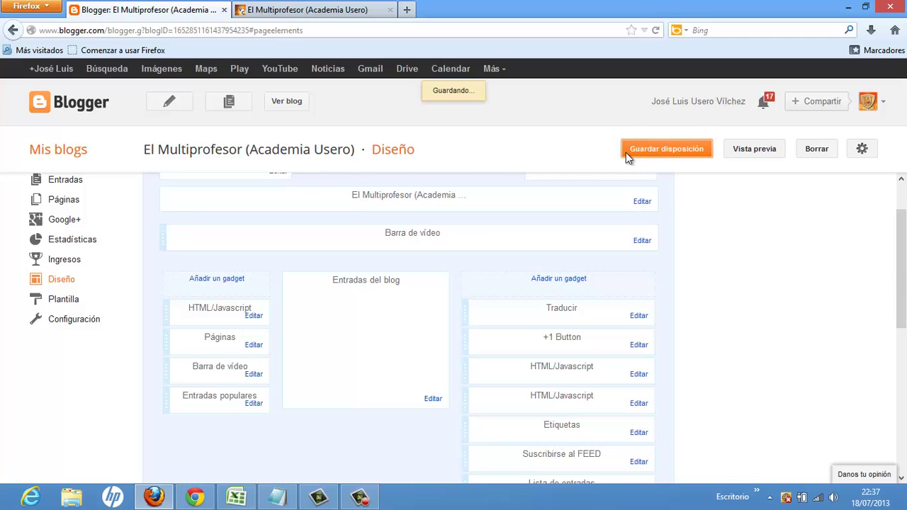
left_click(306, 10)
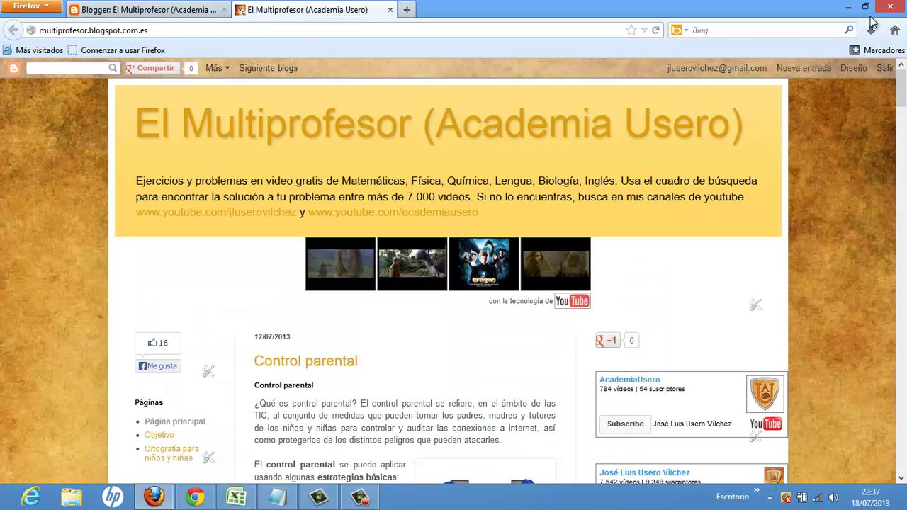
left_click(655, 30)
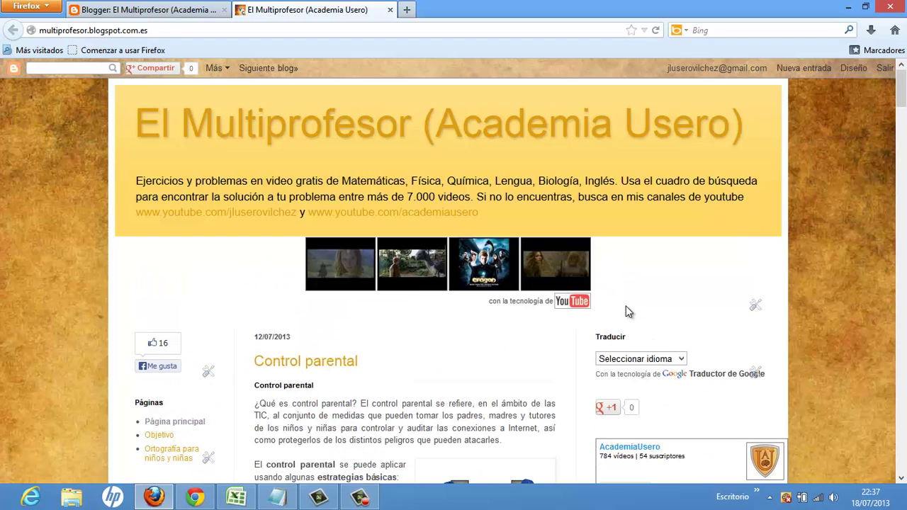
Test the new translator gadget by translating the public blog page into chino (simplificado) and look through the translated content.
left_click(678, 359)
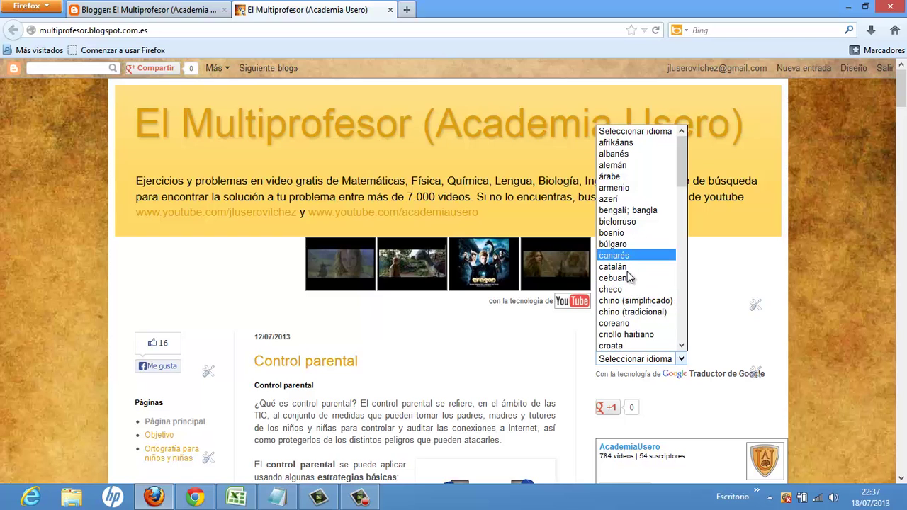
left_click(631, 301)
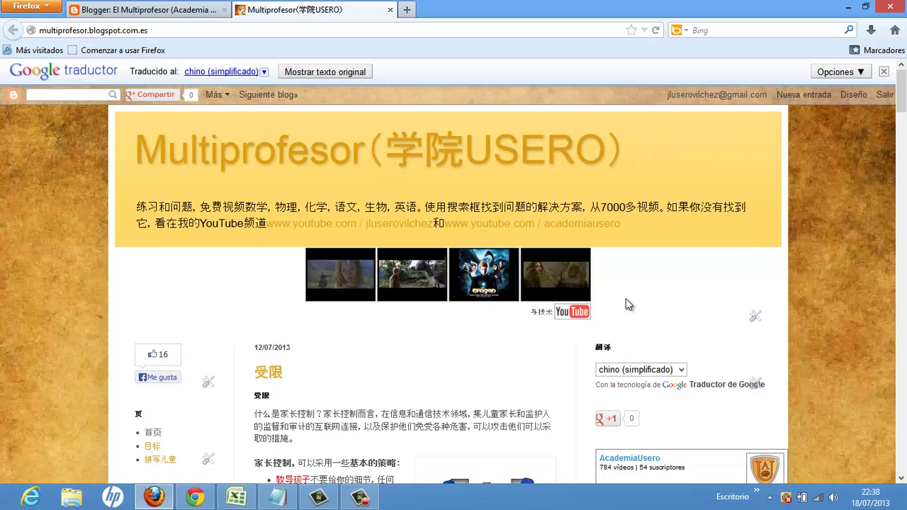
scroll(615, 299, "down", 10)
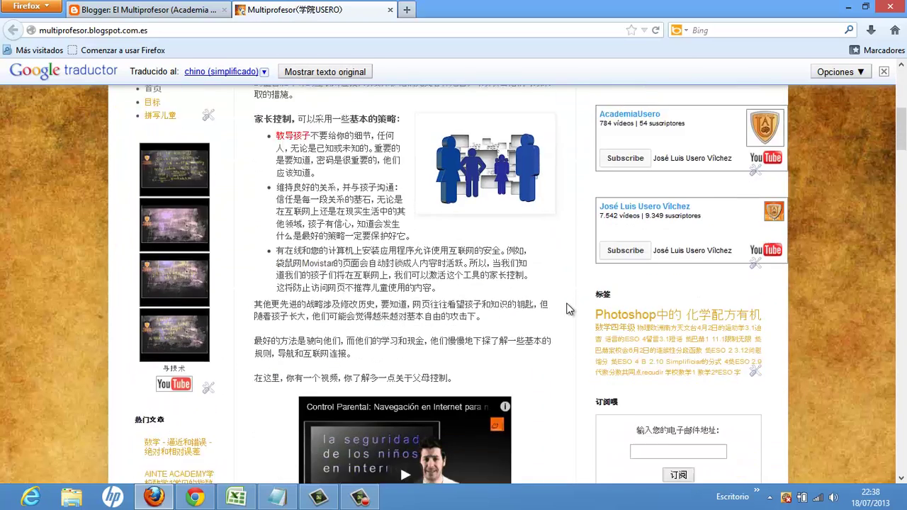
Review the rest of the Chinese version of the public blog page, and switch the translator gadget to inglés.
scroll(566, 309, "down", 15)
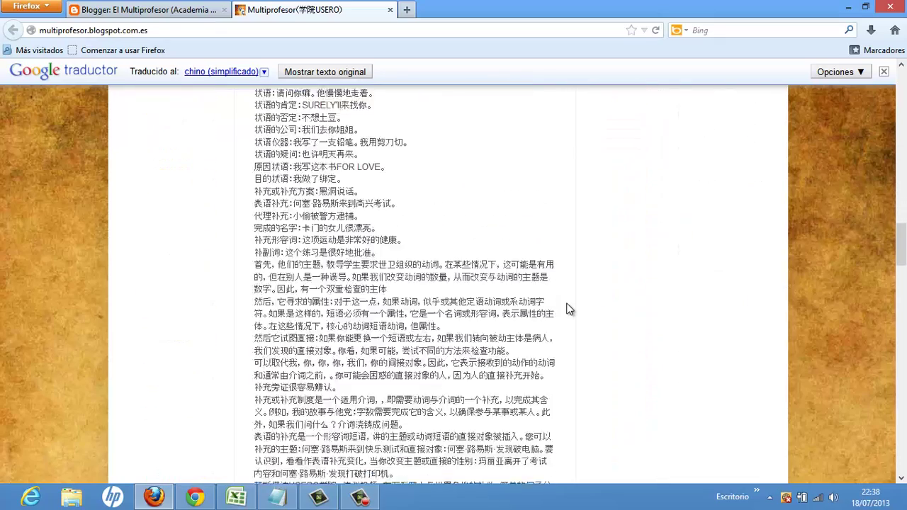
scroll(567, 309, "up", 6)
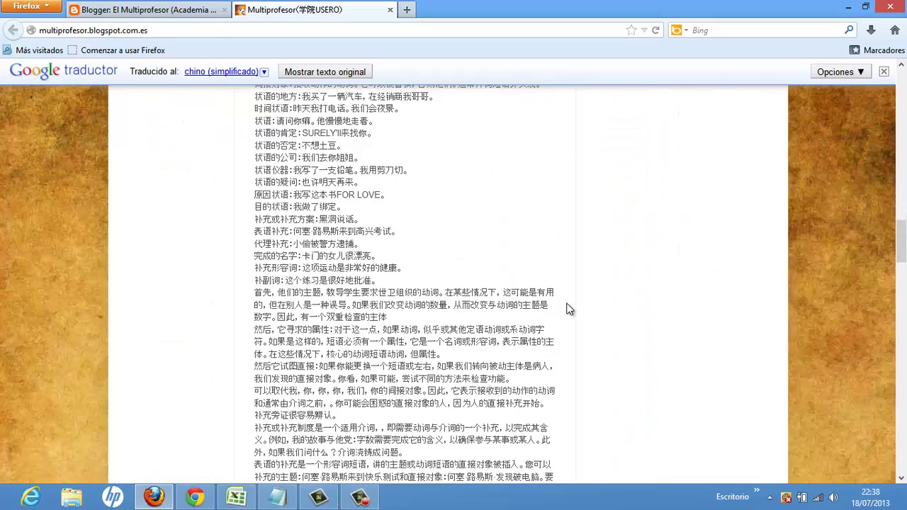
scroll(567, 309, "up", 20)
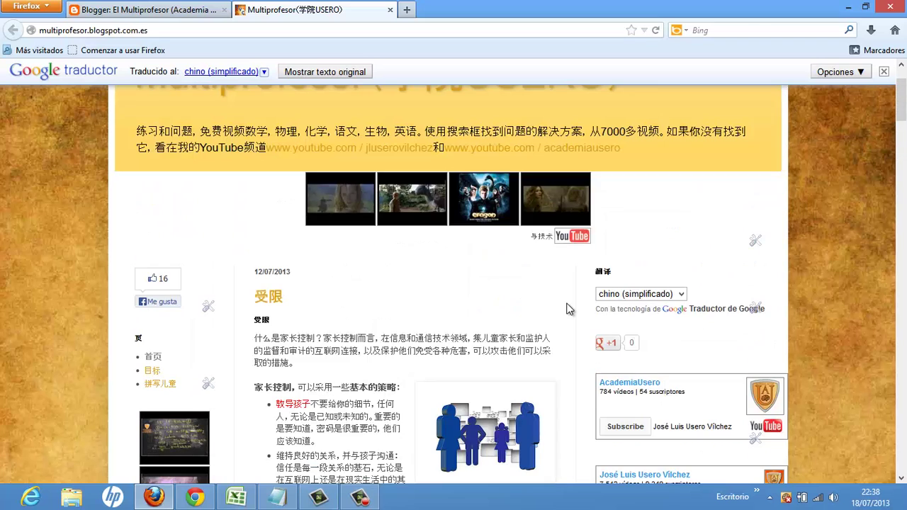
scroll(566, 309, "up", 2)
scroll(566, 309, "down", 2)
left_click(681, 295)
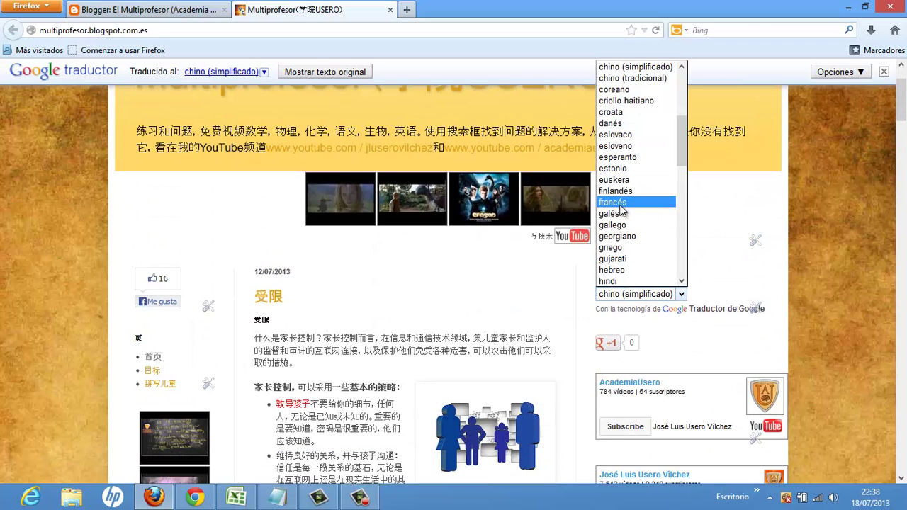
scroll(620, 225, "down", 2)
scroll(620, 231, "down", 1)
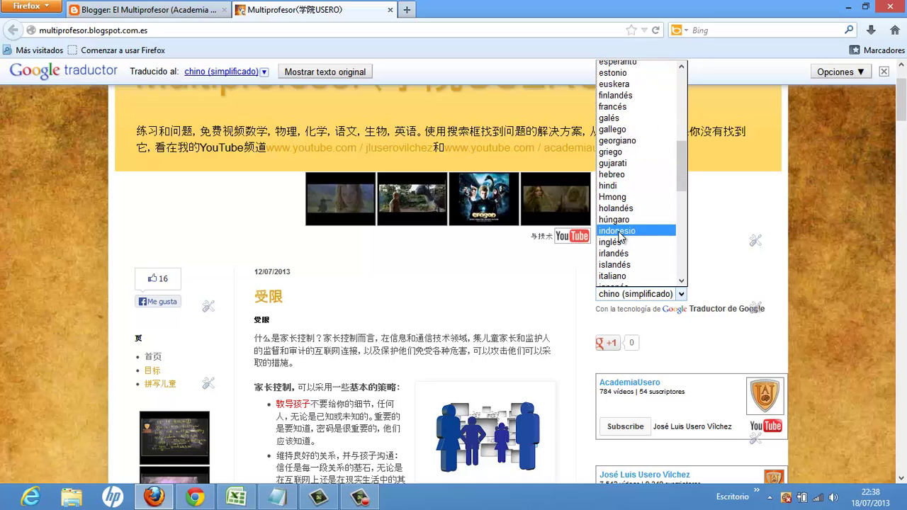
left_click(622, 243)
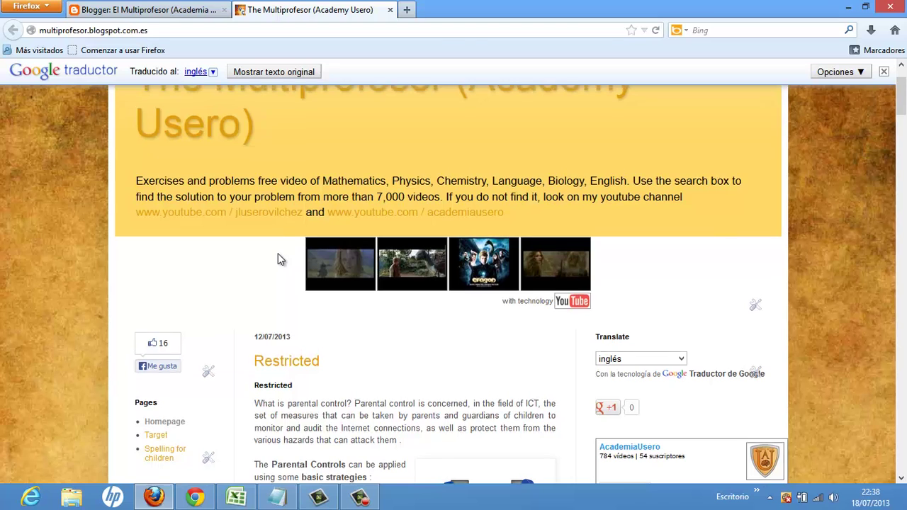
Look through the English translation of the public blog page, including the header, posts and sidebar gadgets.
scroll(278, 252, "up", 2)
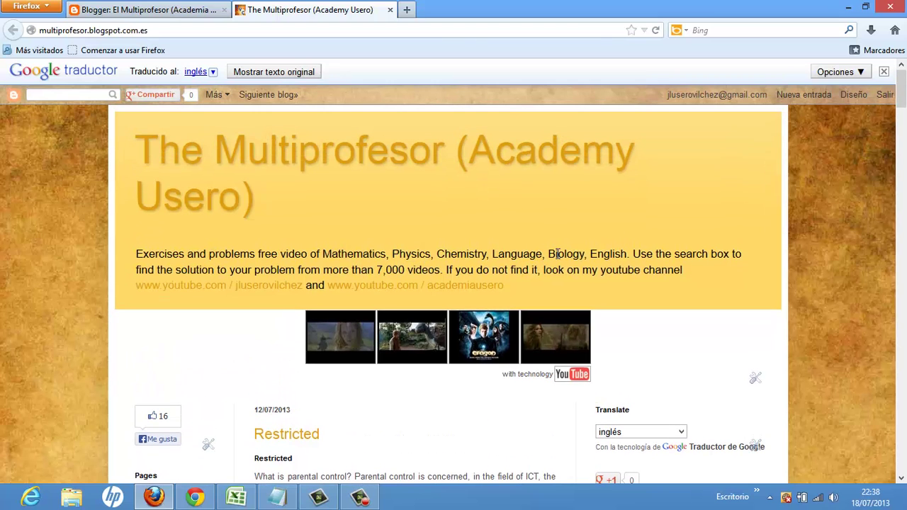
scroll(262, 344, "down", 6)
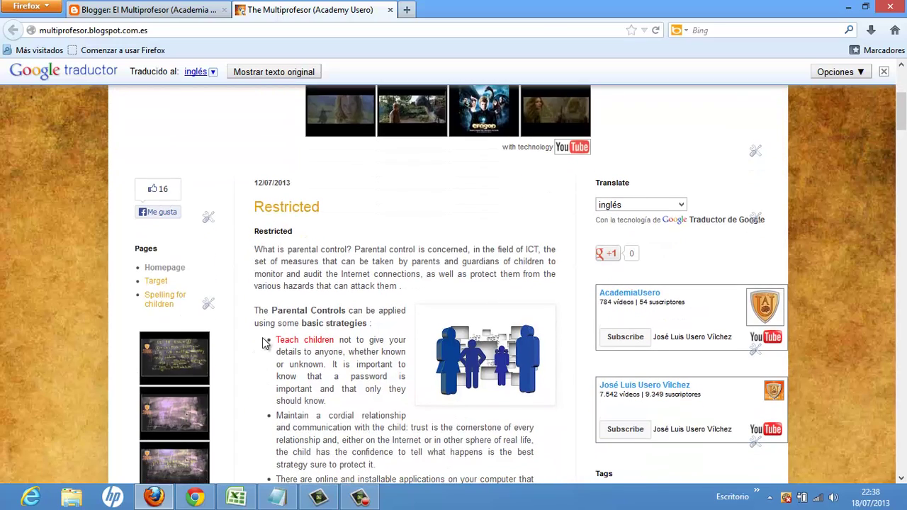
scroll(262, 343, "down", 2)
scroll(262, 344, "down", 8)
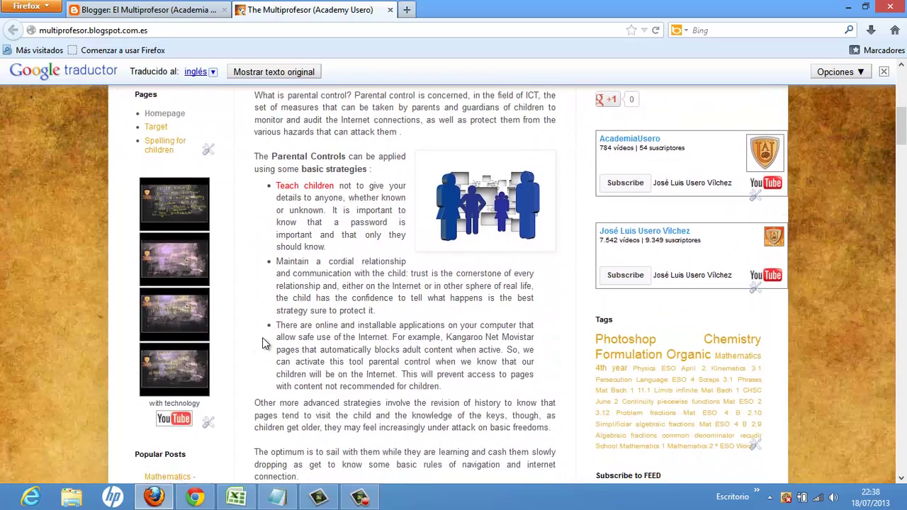
scroll(263, 338, "down", 10)
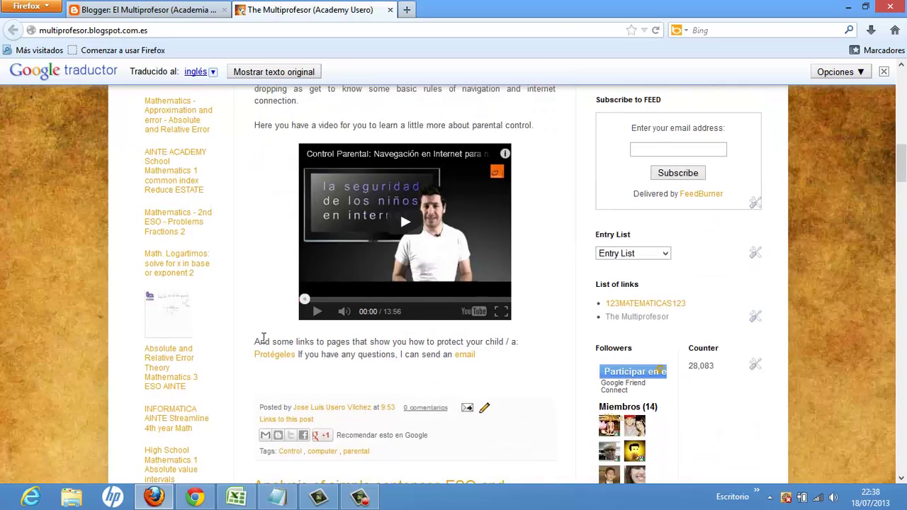
scroll(262, 344, "down", 17)
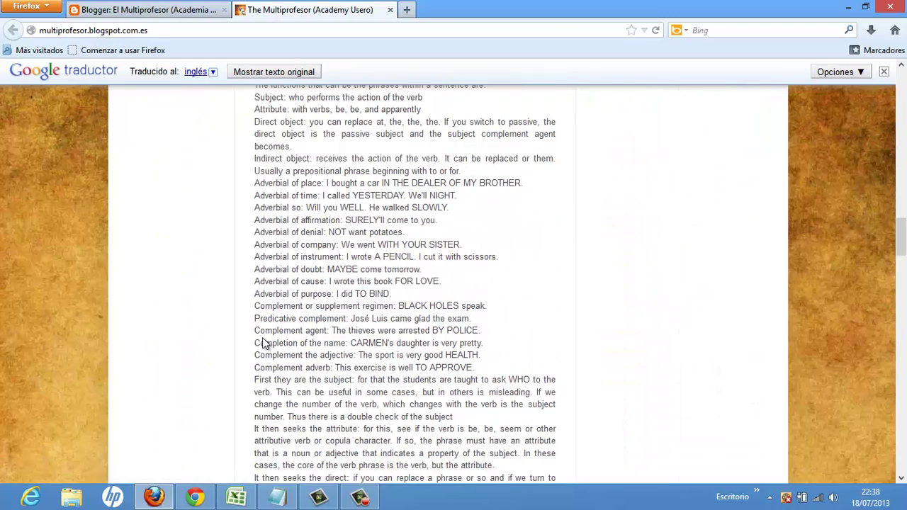
scroll(262, 344, "up", 20)
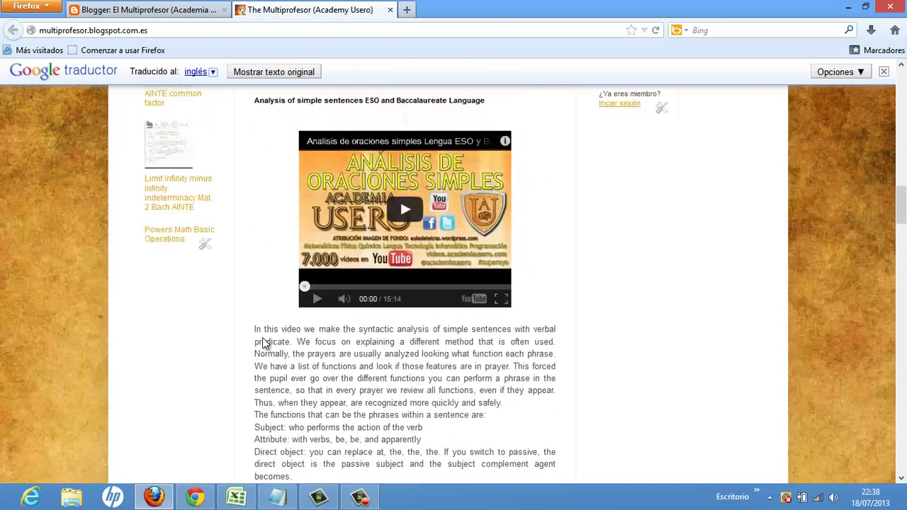
scroll(262, 344, "up", 20)
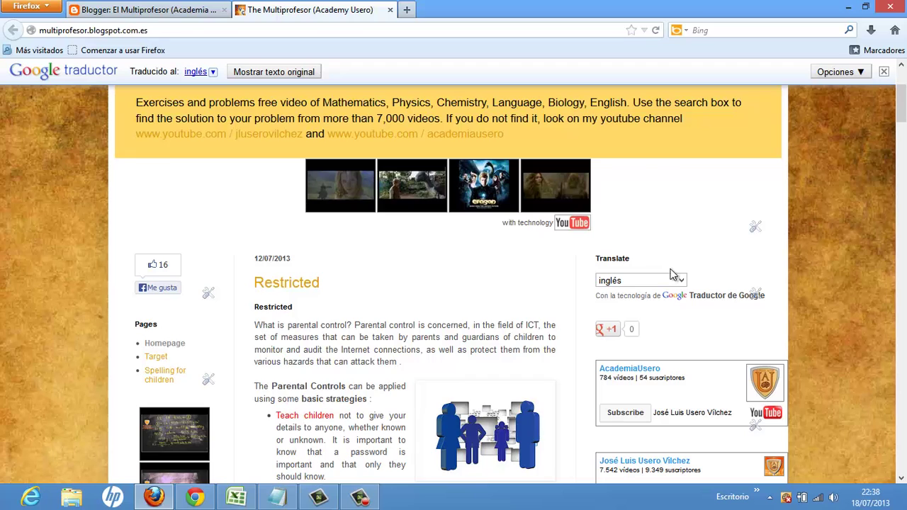
Set the translator gadget on the public blog page back to español.
left_click(680, 280)
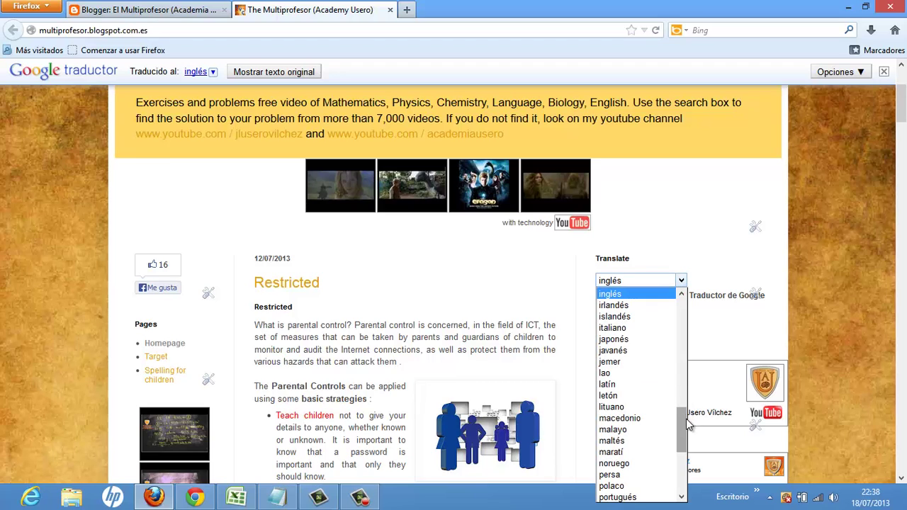
left_click_drag(685, 414, 690, 301)
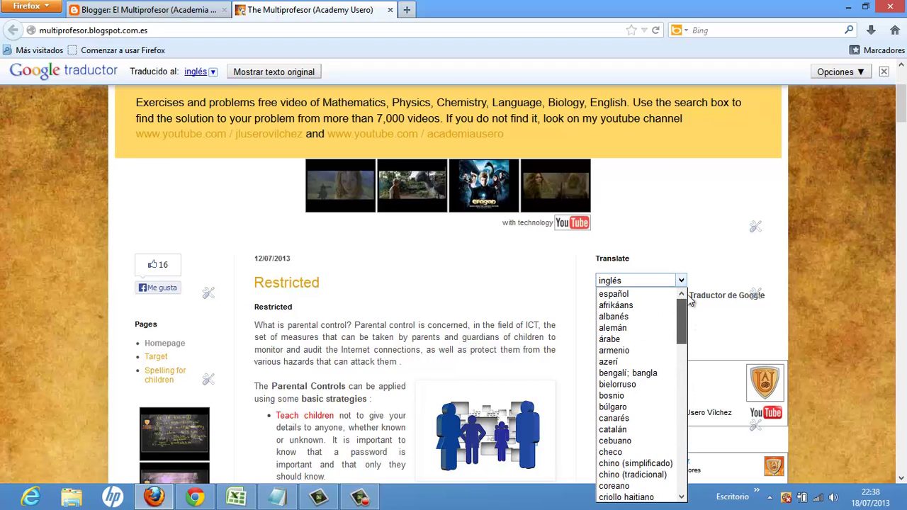
left_click(643, 297)
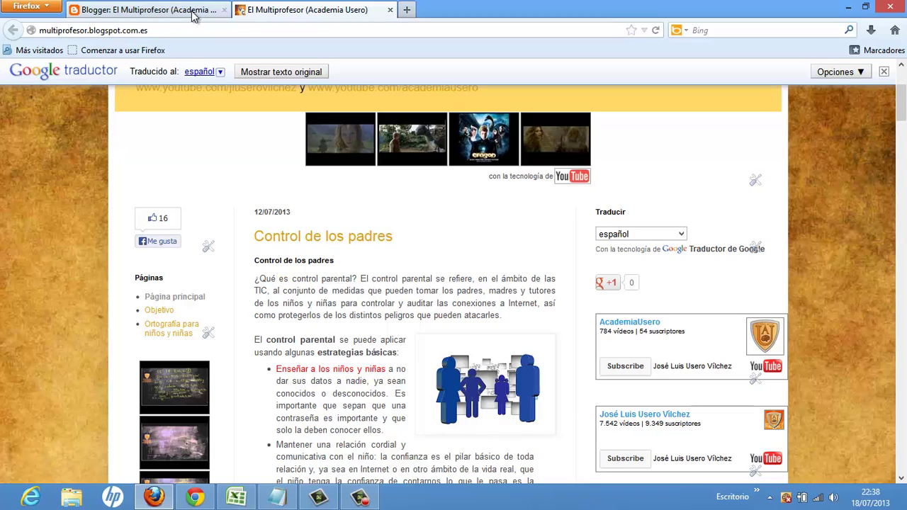
In the Blogger layout, add an image (Imagen) gadget to the sidebar containing Páginas and title it Eragon, with no caption.
left_click(149, 10)
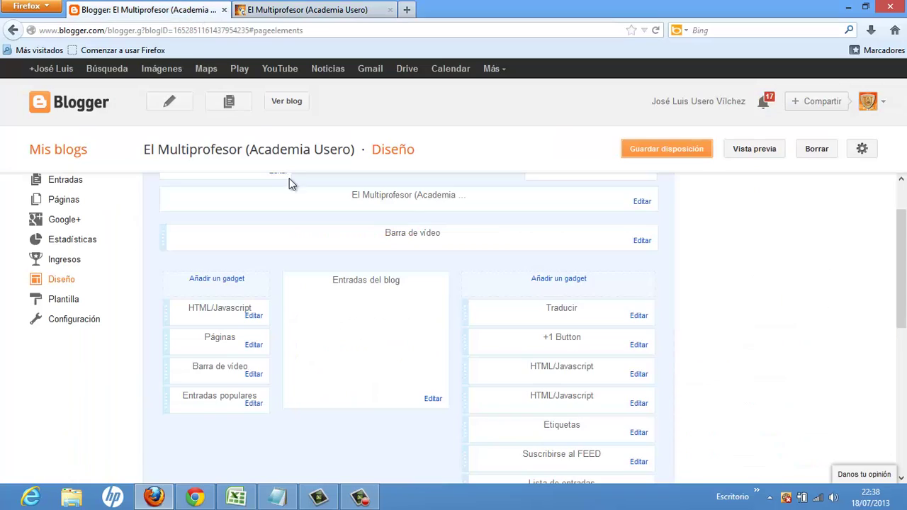
left_click(237, 281)
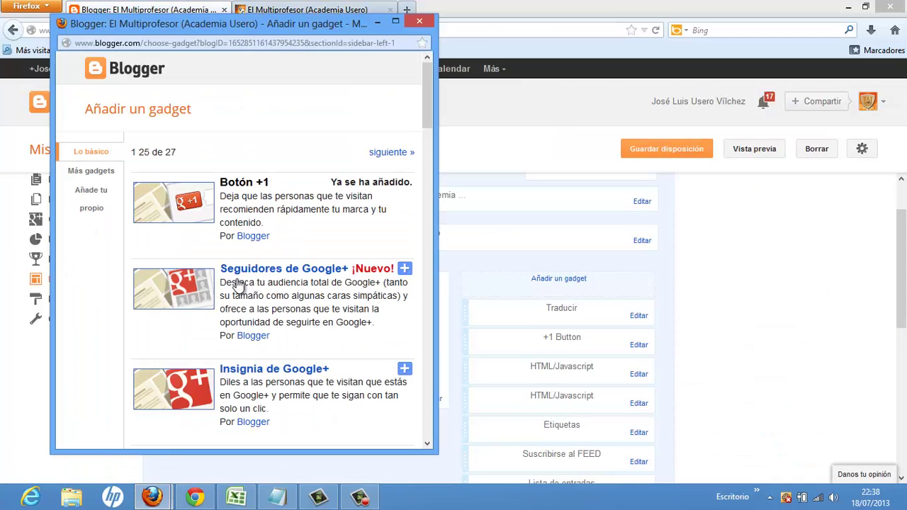
left_click_drag(431, 94, 428, 261)
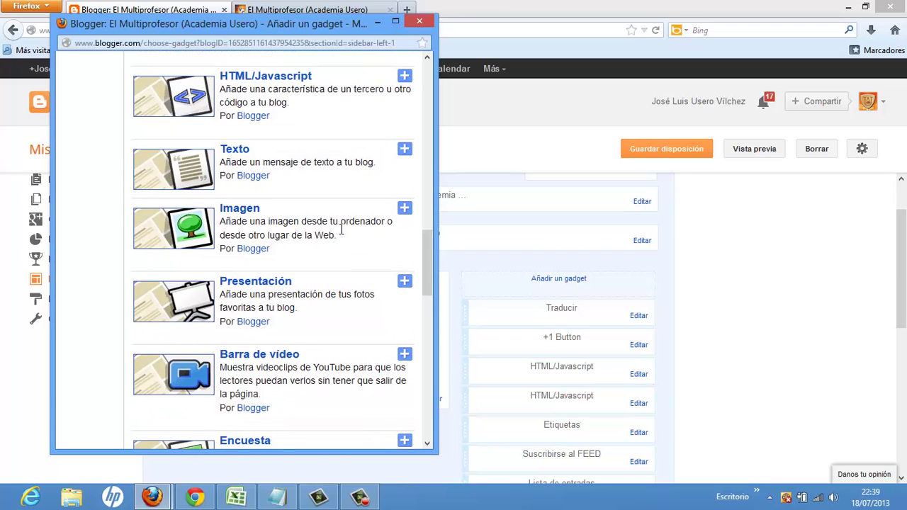
left_click(404, 210)
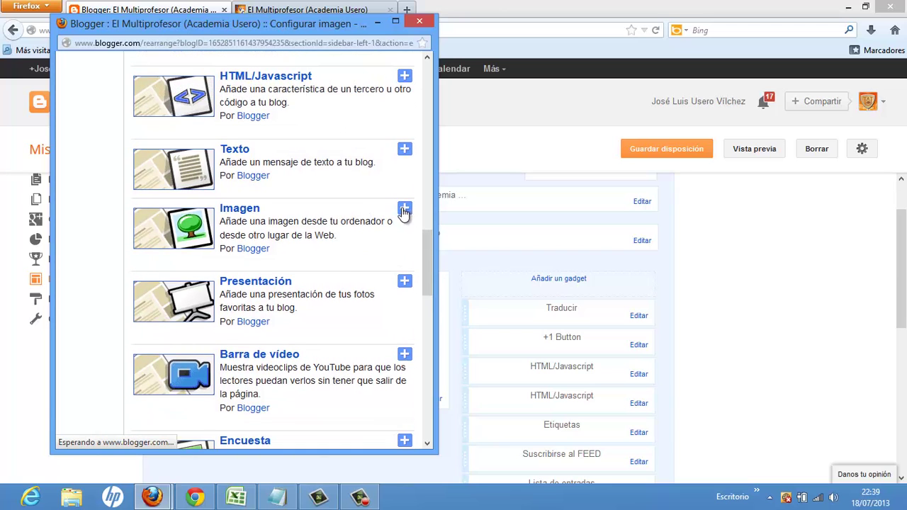
left_click(237, 161)
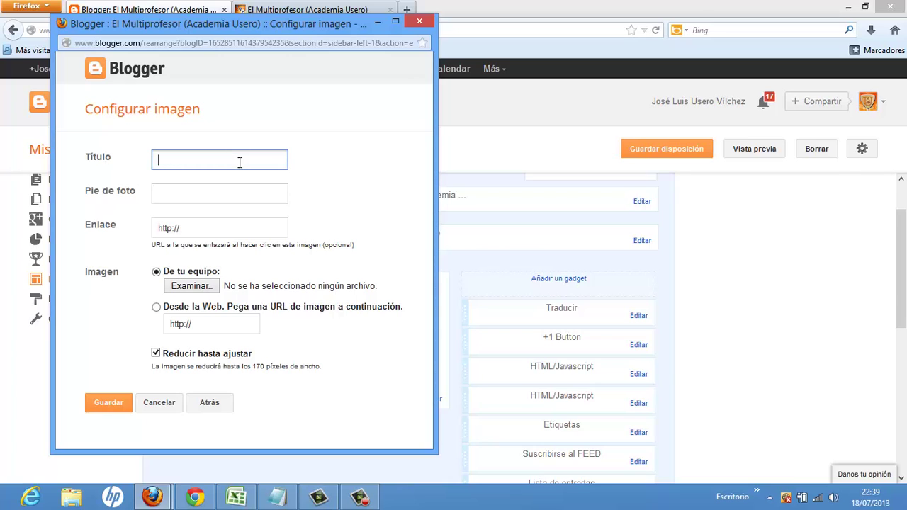
type("Eragon")
key("Tab")
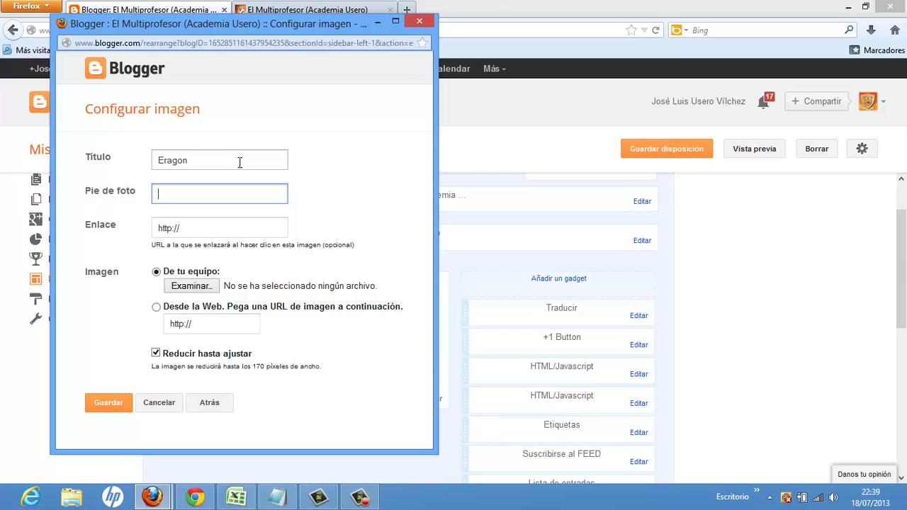
key("Tab")
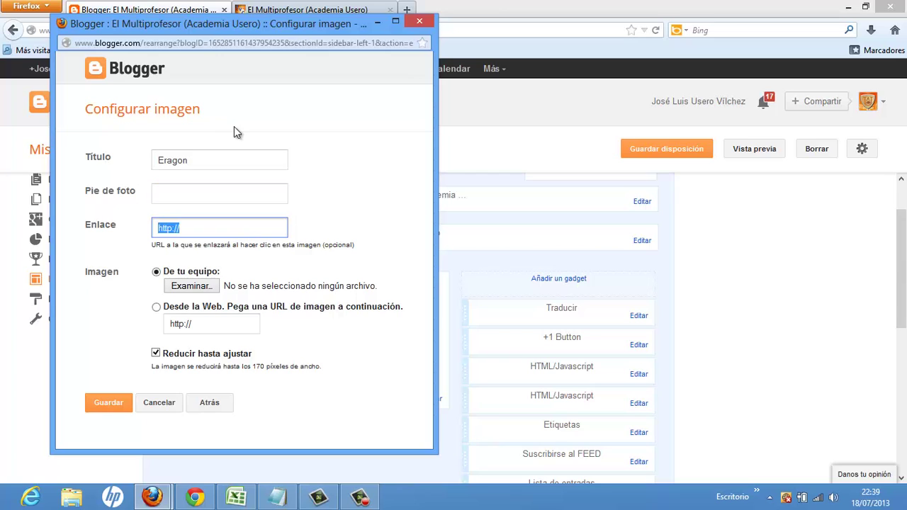
Switch to Chrome and search Google Images for eragon in a new tab.
left_click(195, 496)
left_click(345, 10)
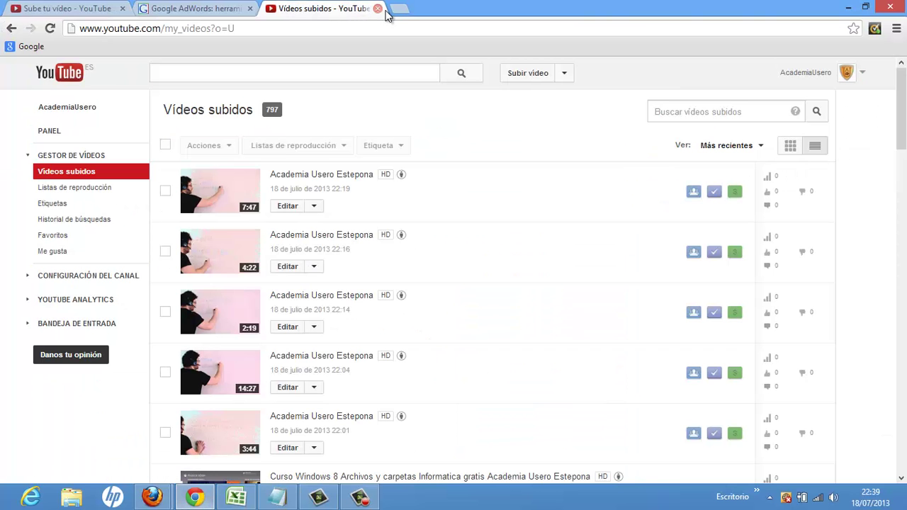
left_click(399, 9)
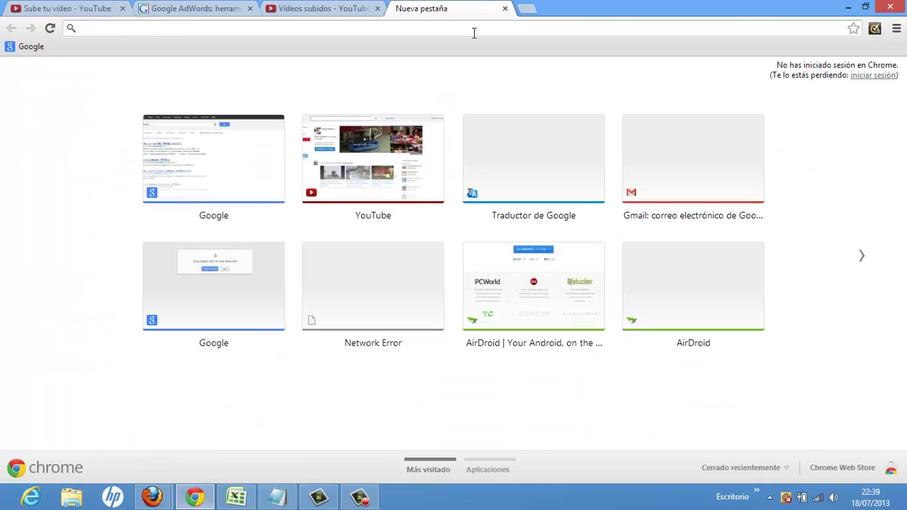
type("eragon")
key("Return")
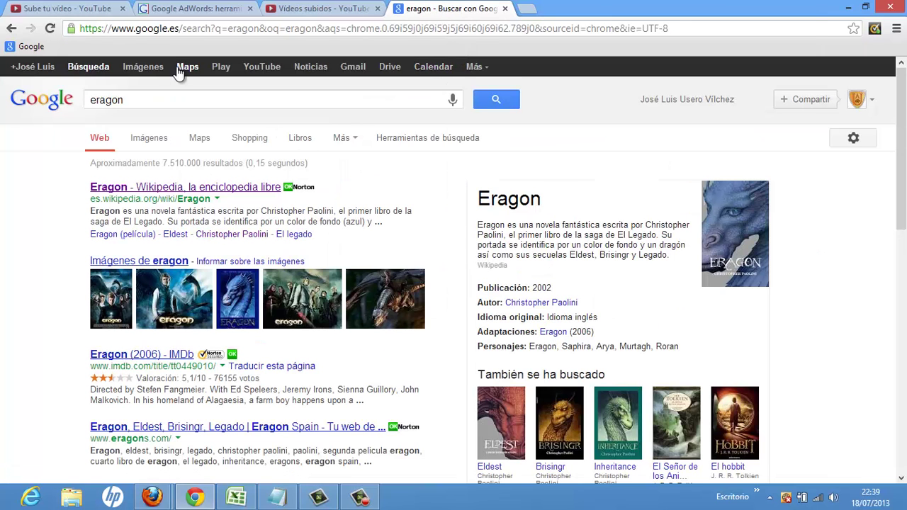
left_click(159, 71)
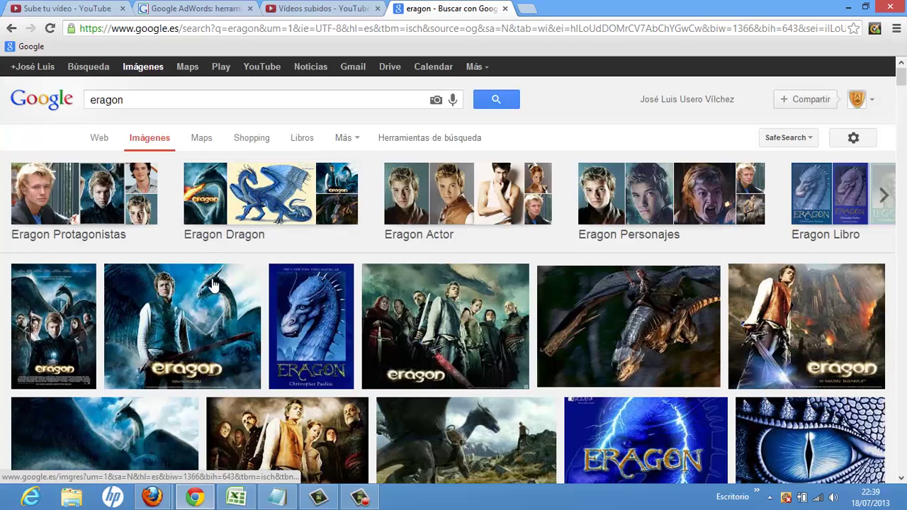
Preview the Eragon movie cast image, visit its source page on chocolatloveless.blogspot.com and find the picture there.
left_click(418, 305)
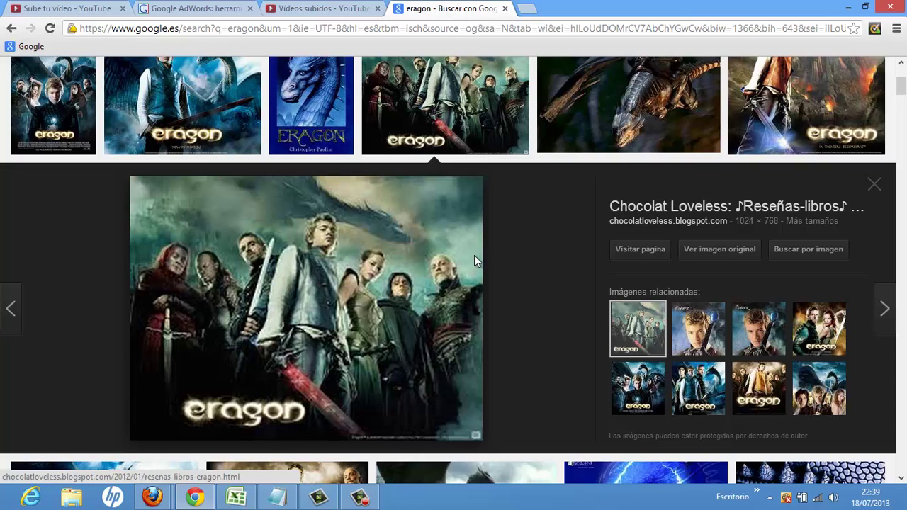
left_click(627, 254)
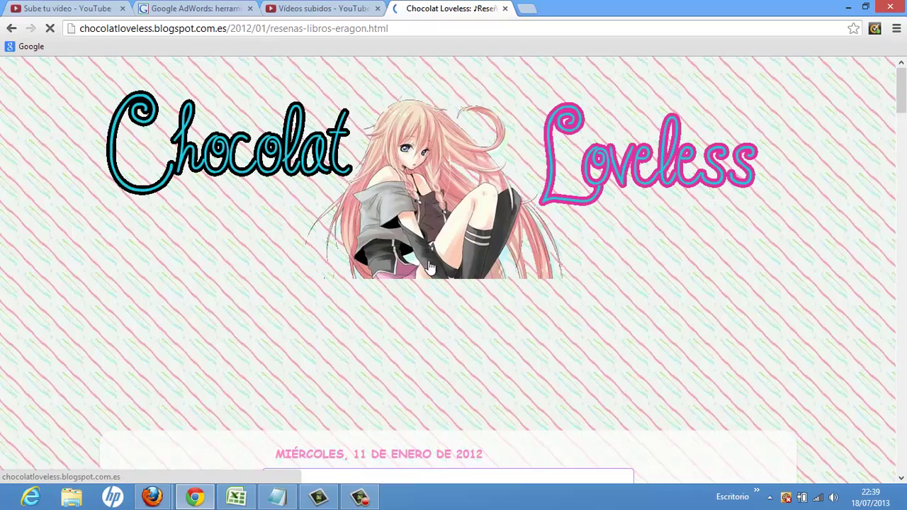
scroll(293, 335, "down", 3)
scroll(292, 335, "down", 2)
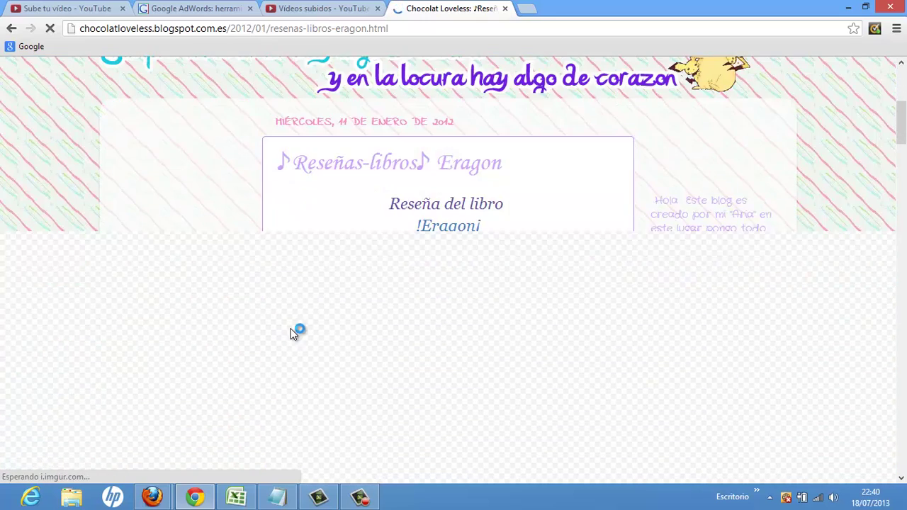
scroll(293, 335, "down", 2)
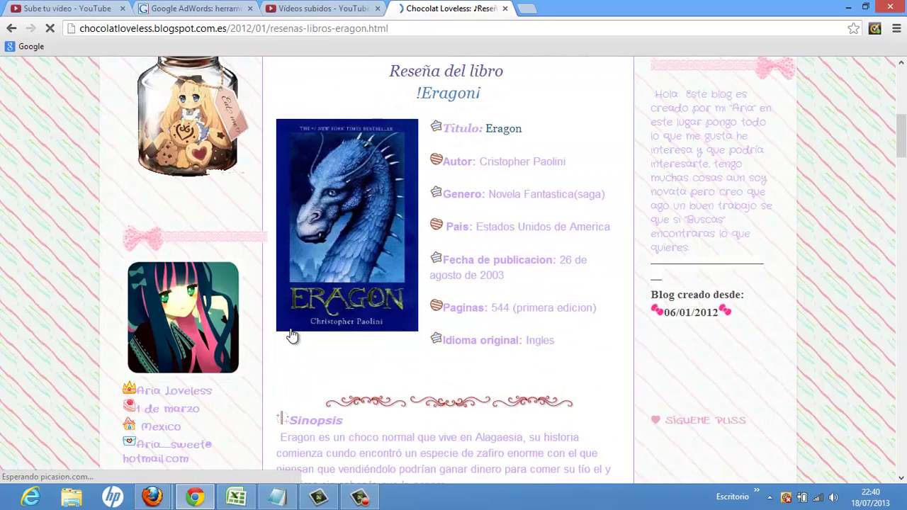
scroll(304, 324, "down", 4)
scroll(313, 322, "down", 9)
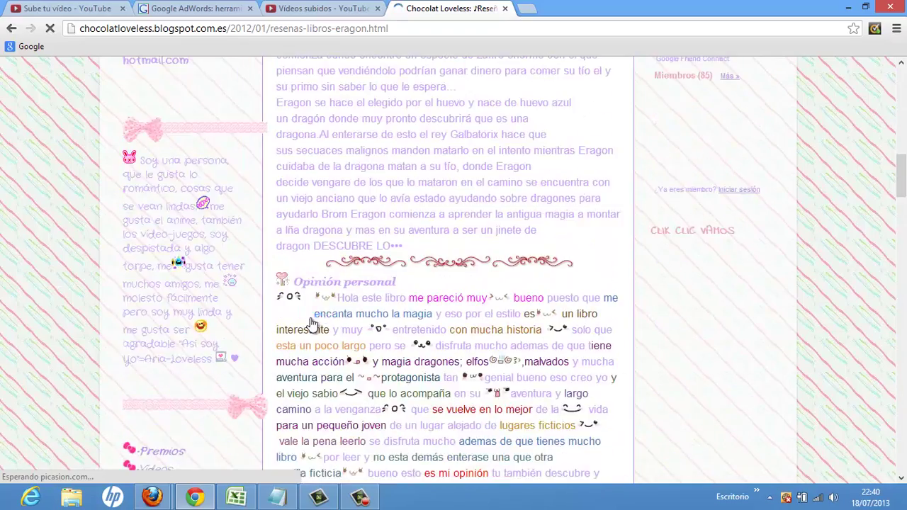
scroll(314, 322, "down", 10)
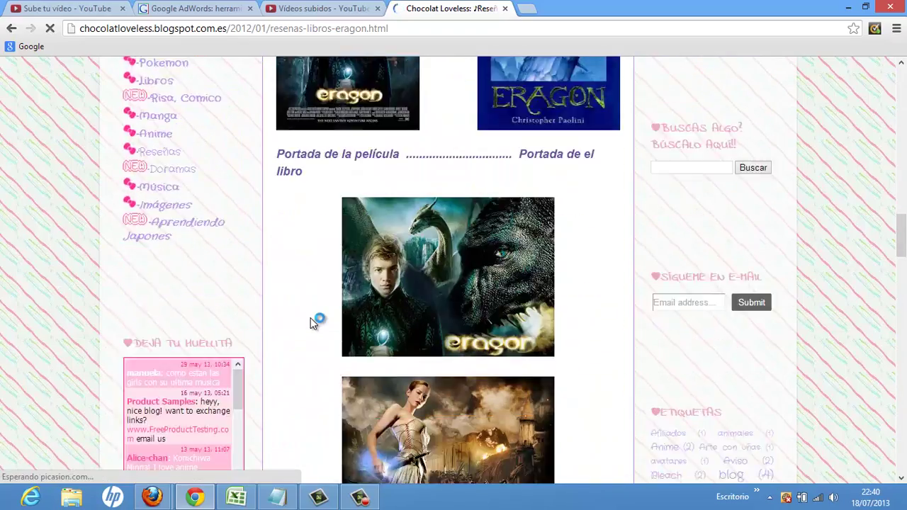
scroll(313, 322, "down", 3)
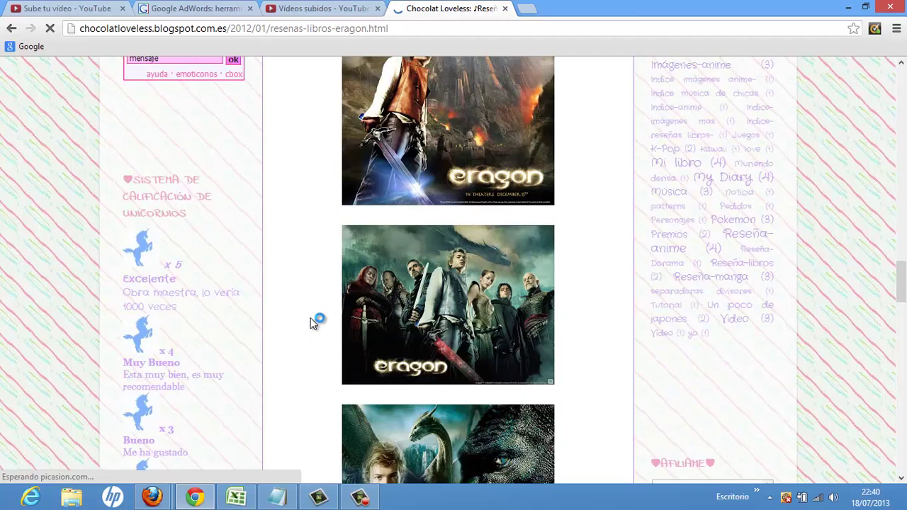
scroll(318, 319, "up", 1)
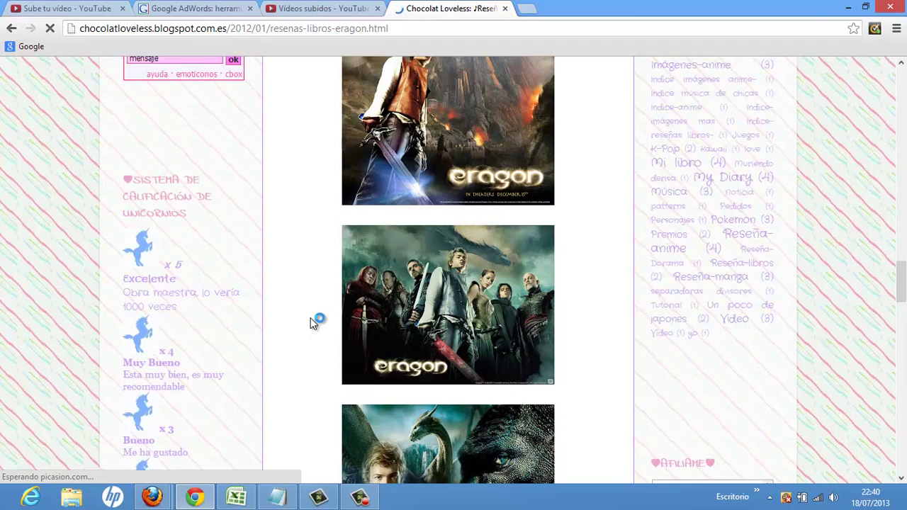
Copy the URL of the Eragon cast picture and use it as the web image source in the Firefox window for configuring the image gadget.
right_click(399, 300)
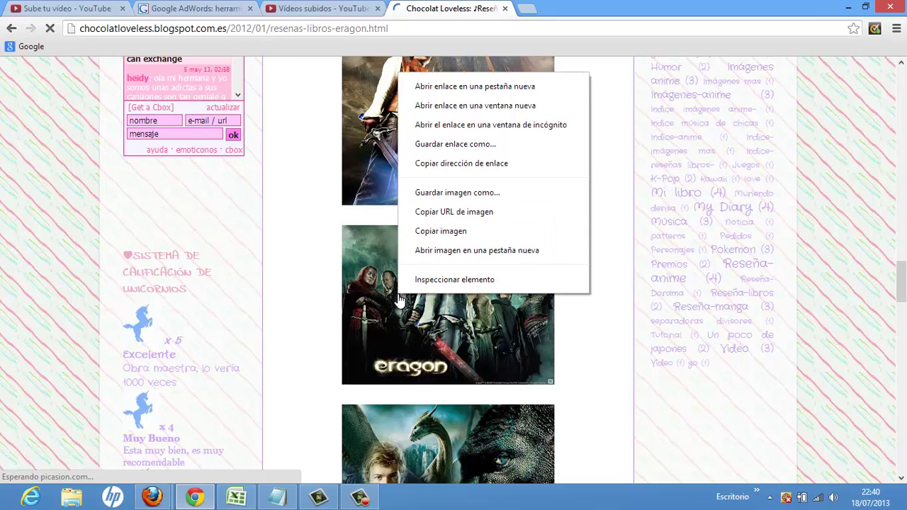
left_click(436, 212)
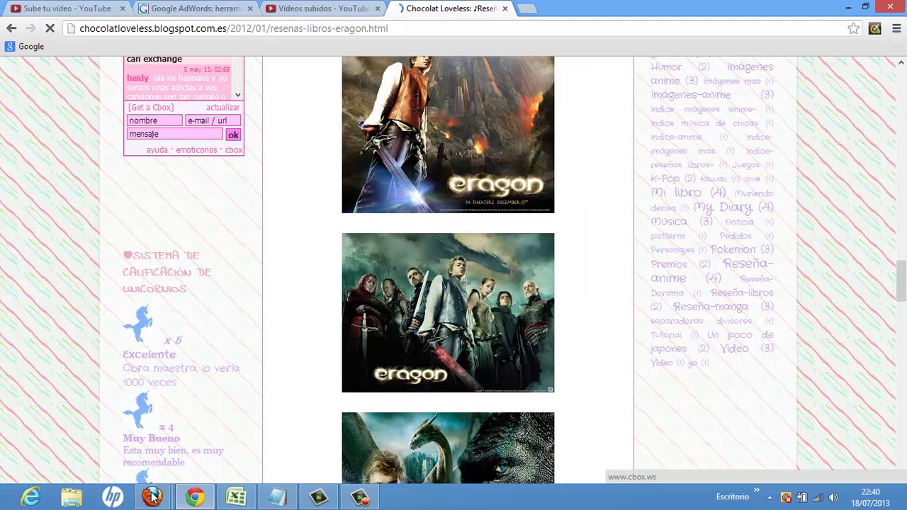
mouse_move(152, 488)
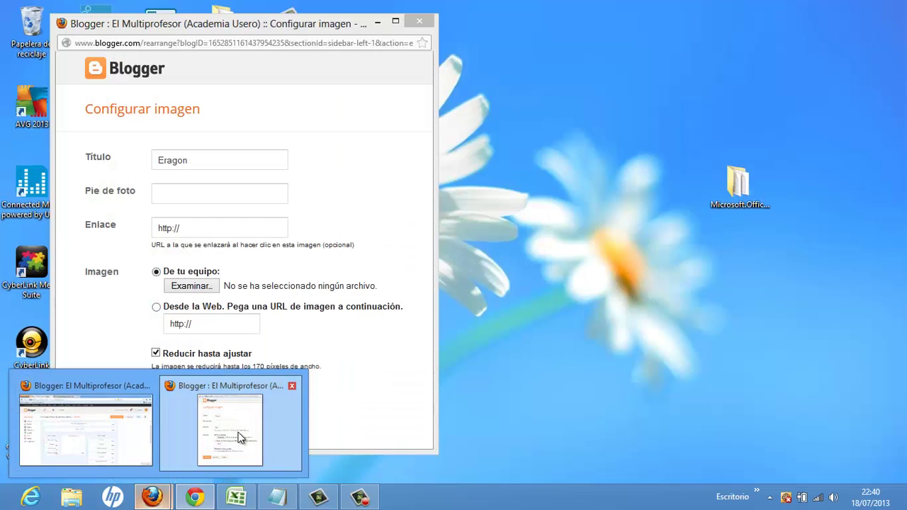
left_click(236, 432)
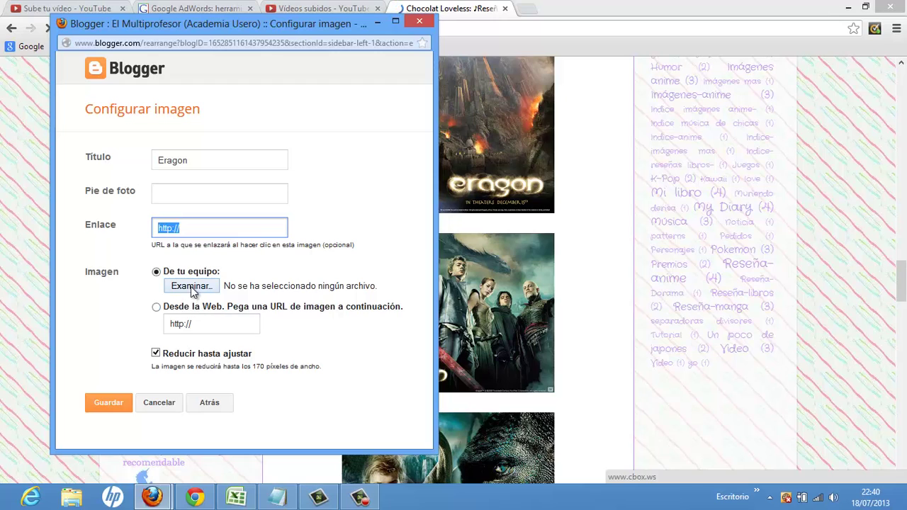
left_click(194, 324)
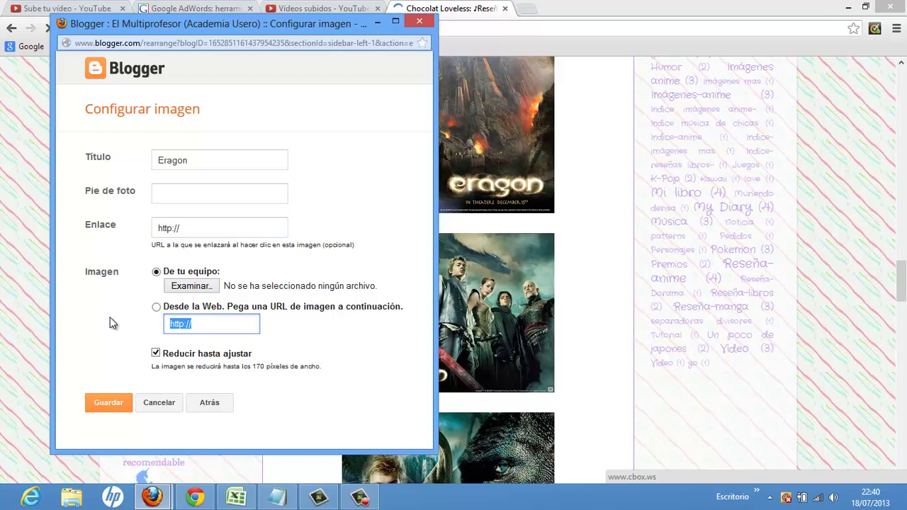
key("ctrl+v")
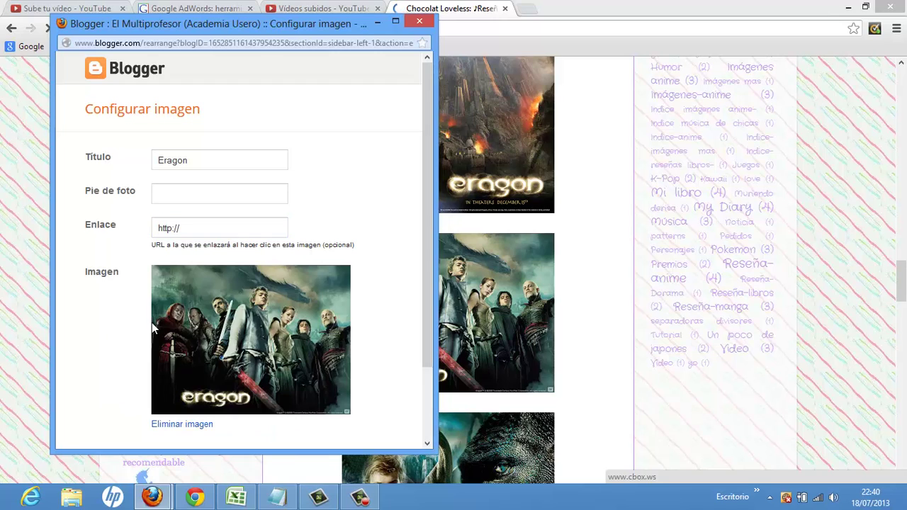
scroll(114, 307, "down", 2)
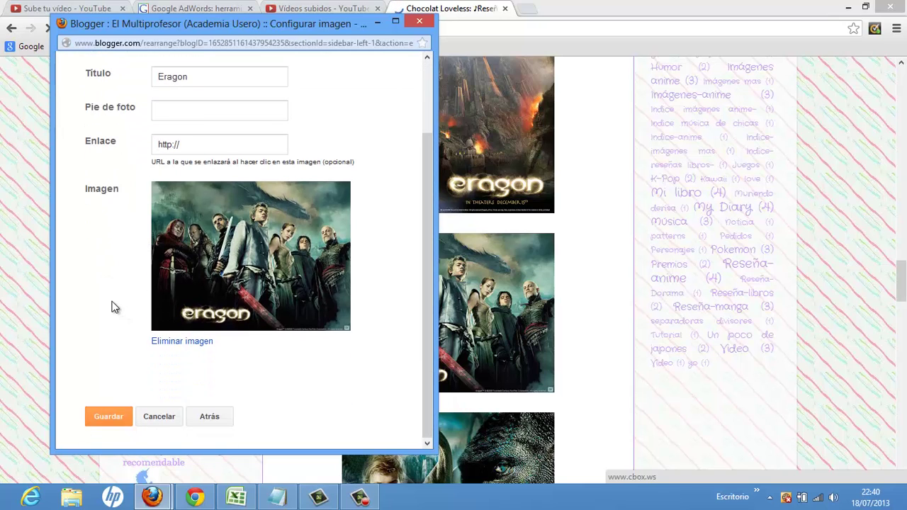
scroll(114, 307, "up", 2)
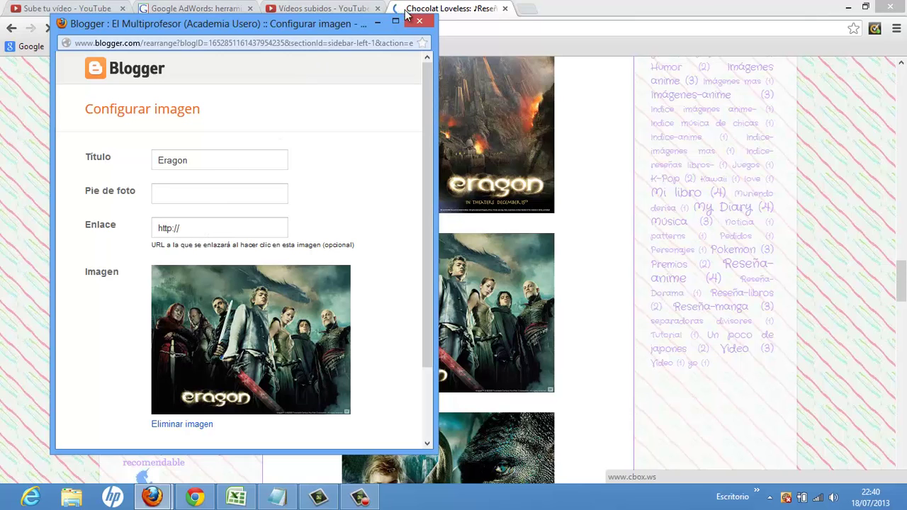
Switch back to Chrome and run a Google web search for eragon in a new tab.
left_click(527, 12)
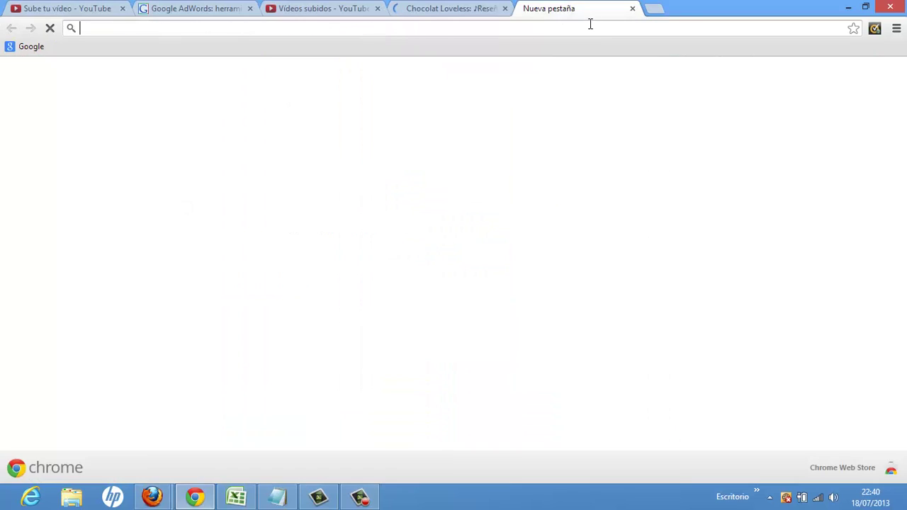
type("eragon")
key("Return")
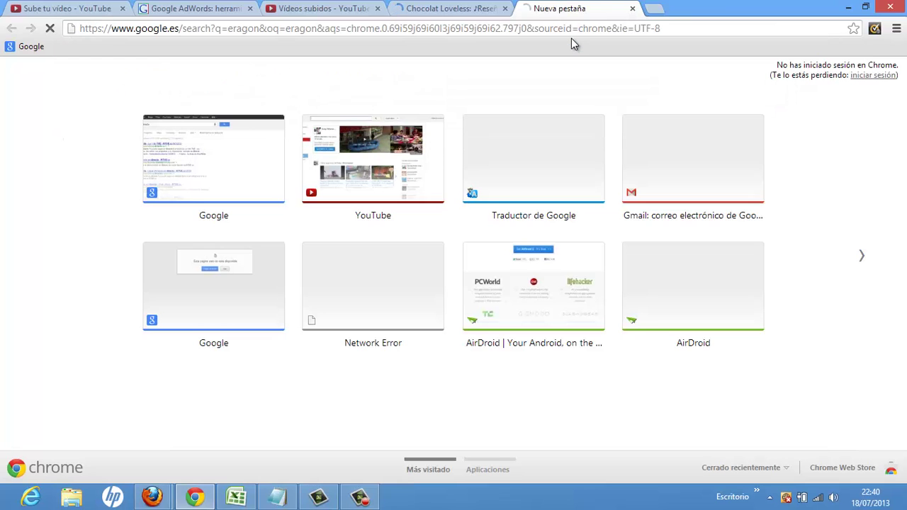